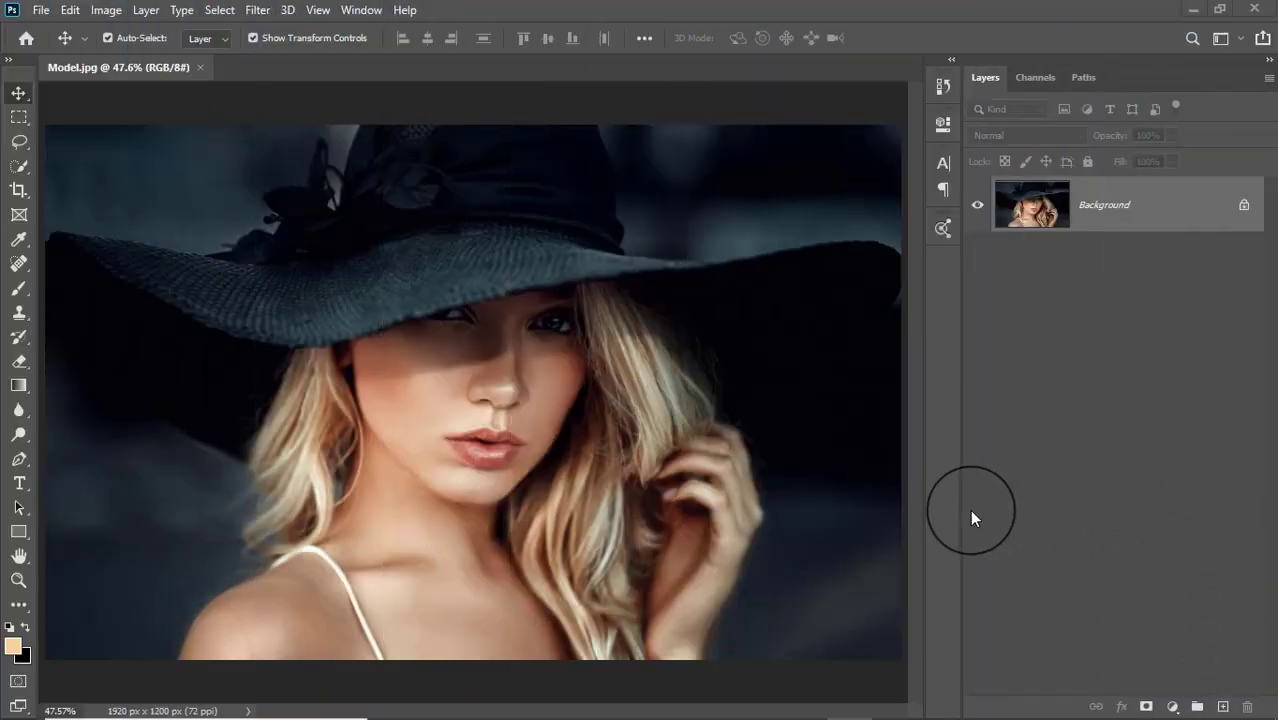
- Duplicate the Background layer and convert the copy into a smart object
drag(1115, 224, 1220, 700)
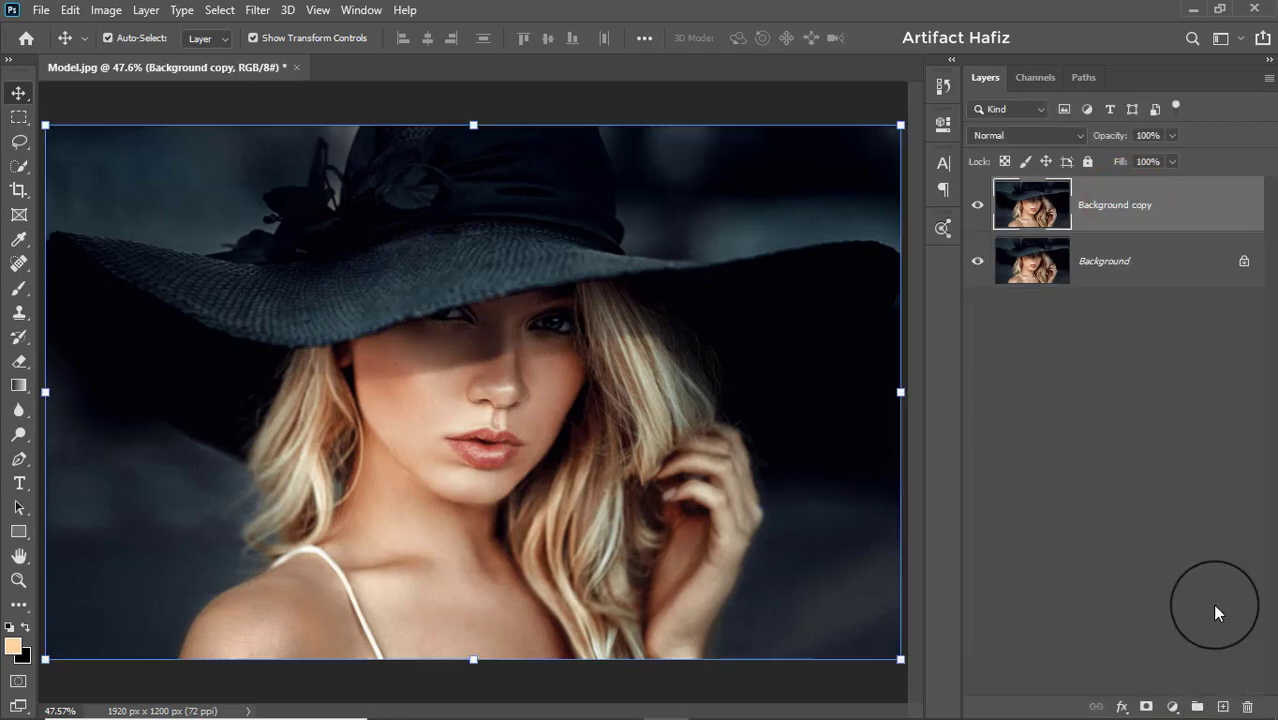
click(257, 10)
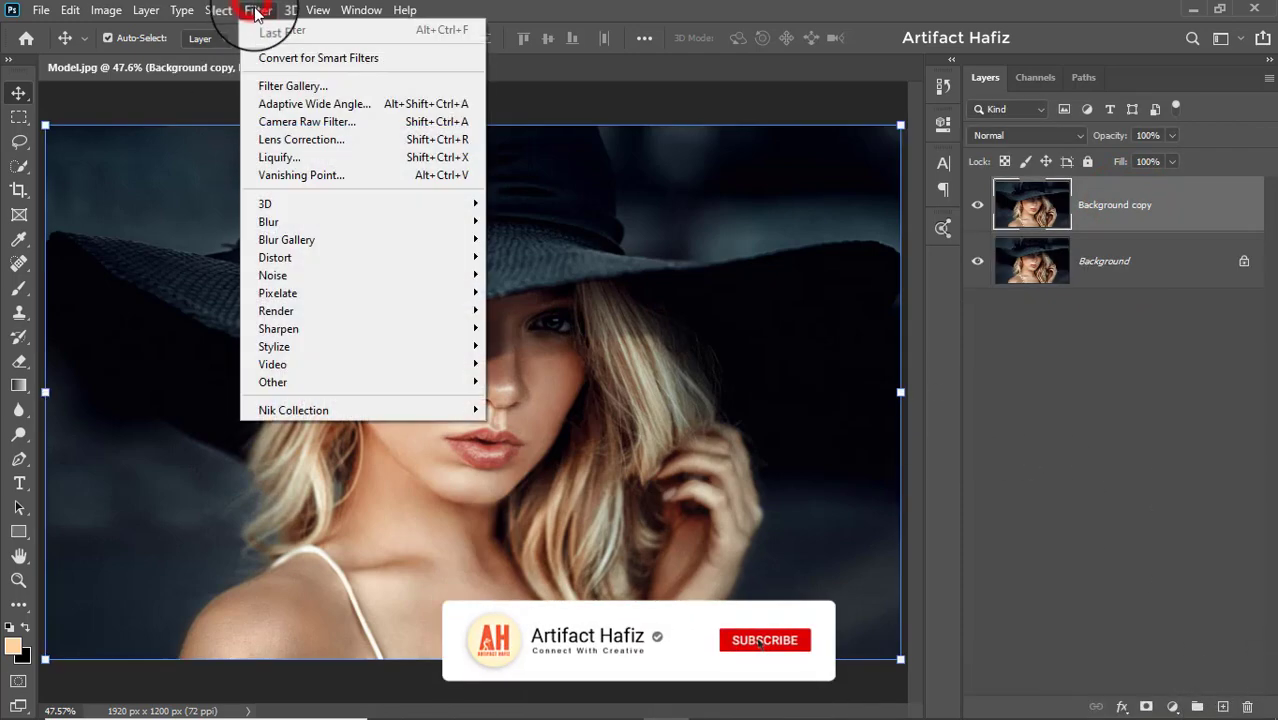
click(264, 58)
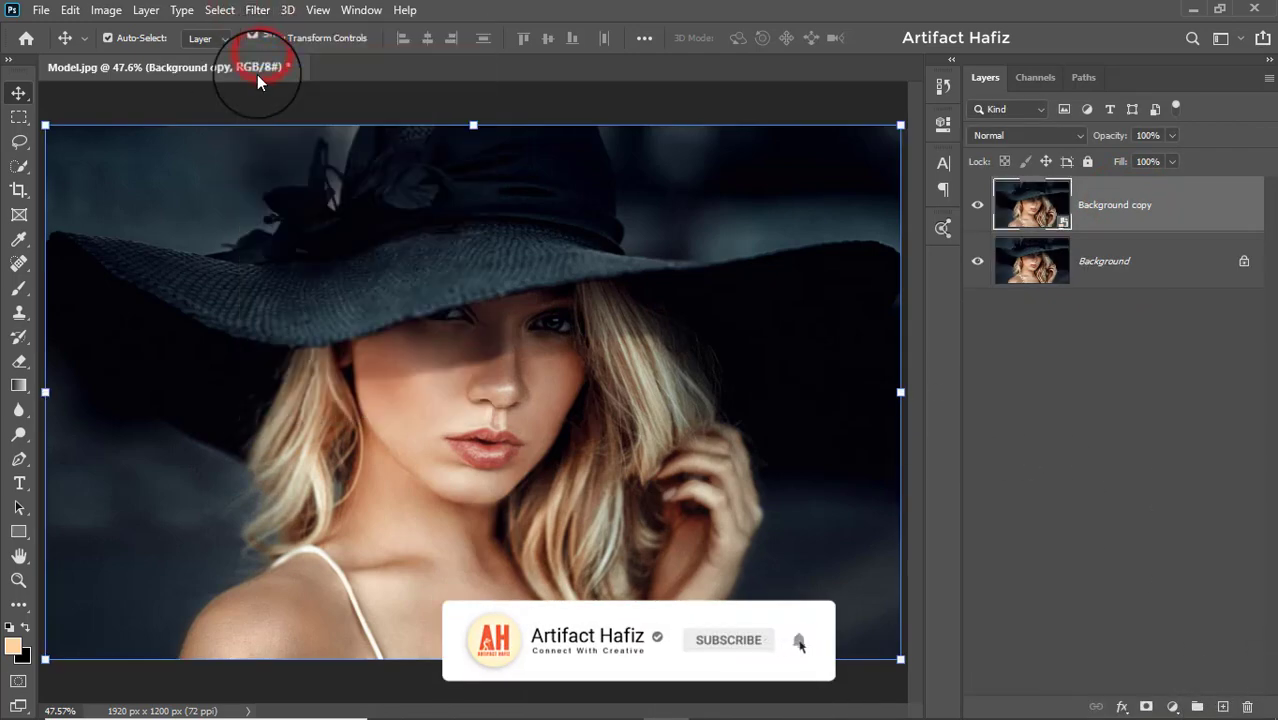
- Apply a Camera Raw Filter to the copy with Luminance noise reduction at 100
click(257, 12)
click(291, 122)
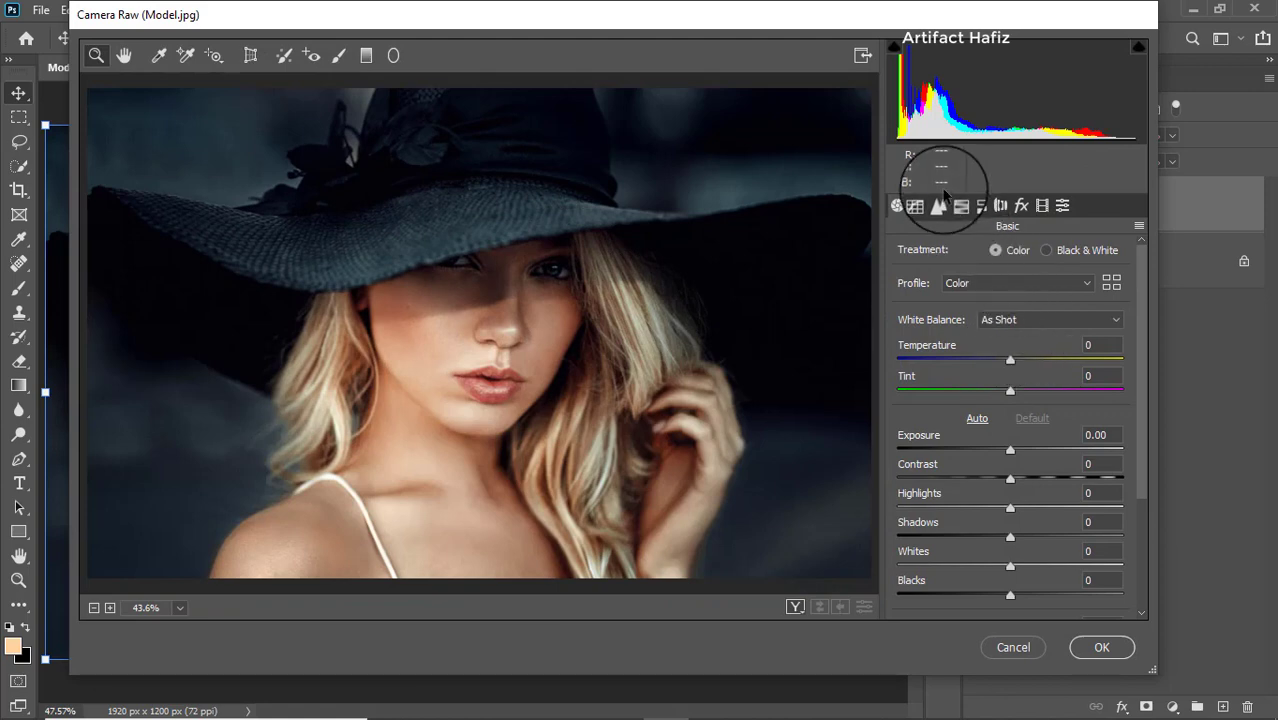
click(939, 204)
drag(897, 440, 1135, 440)
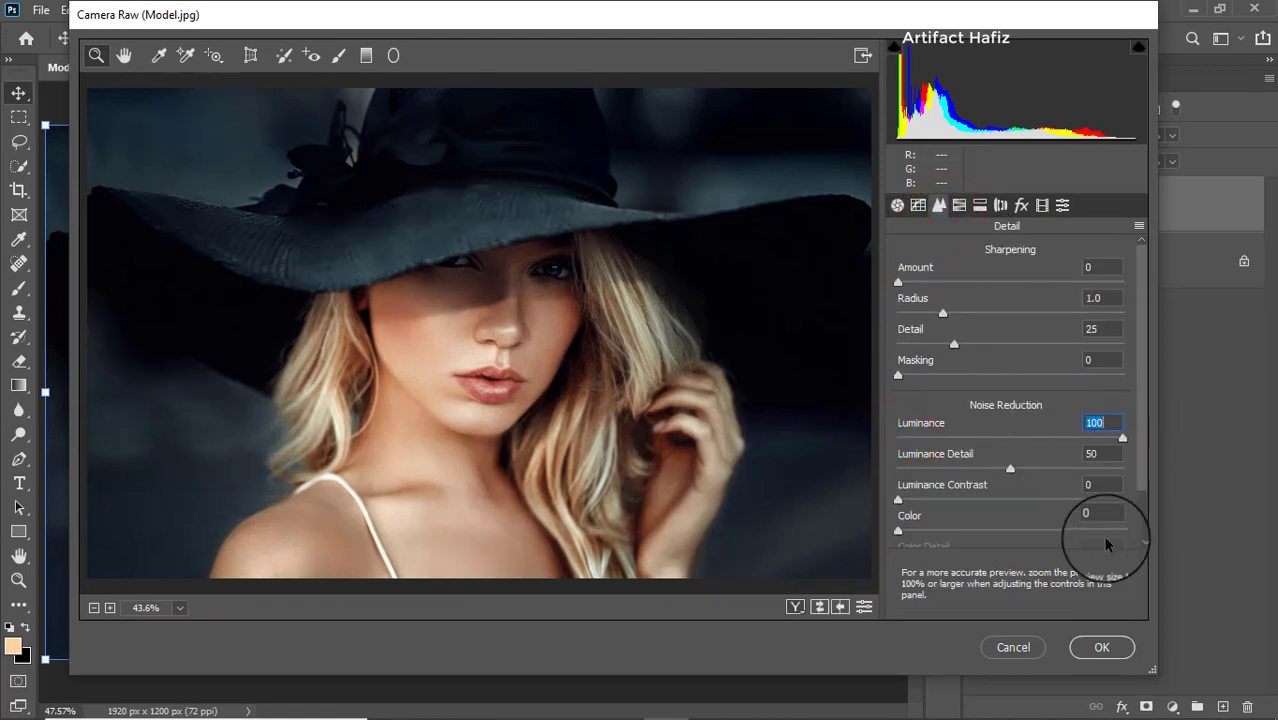
click(1101, 647)
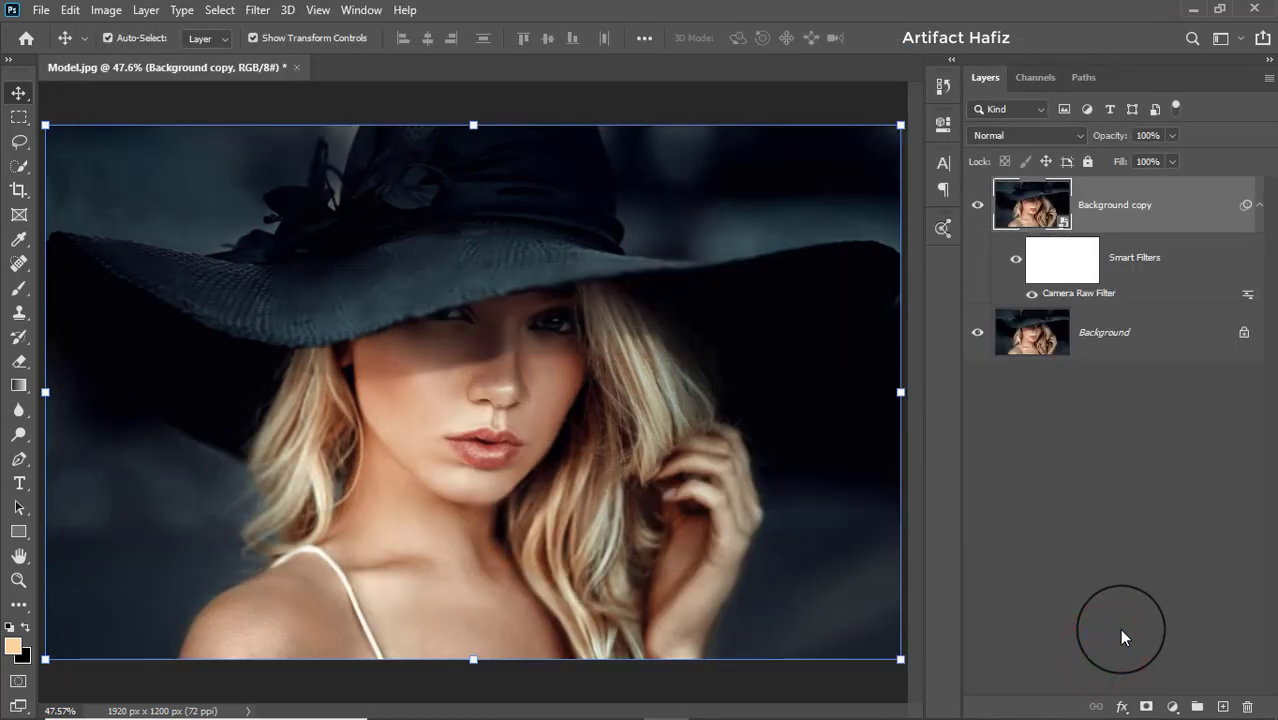
- Add a layer mask to the smoothed copy and pick a smaller black brush
click(1146, 706)
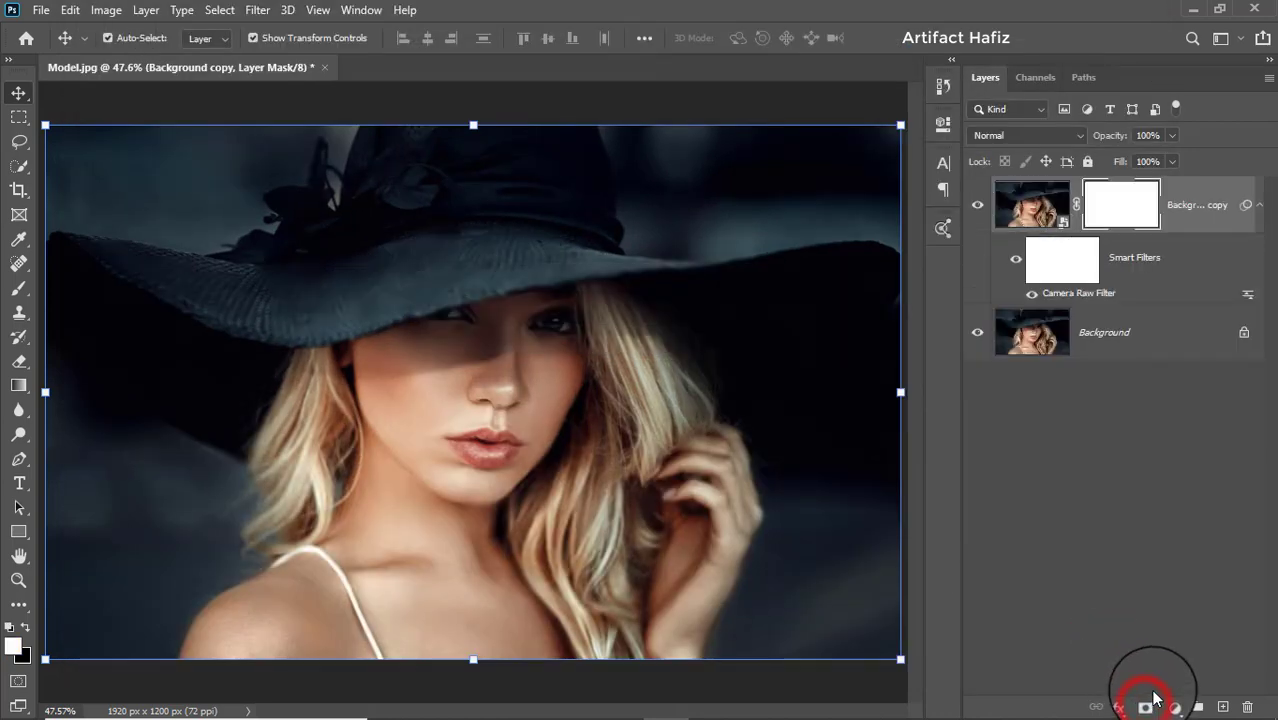
click(18, 92)
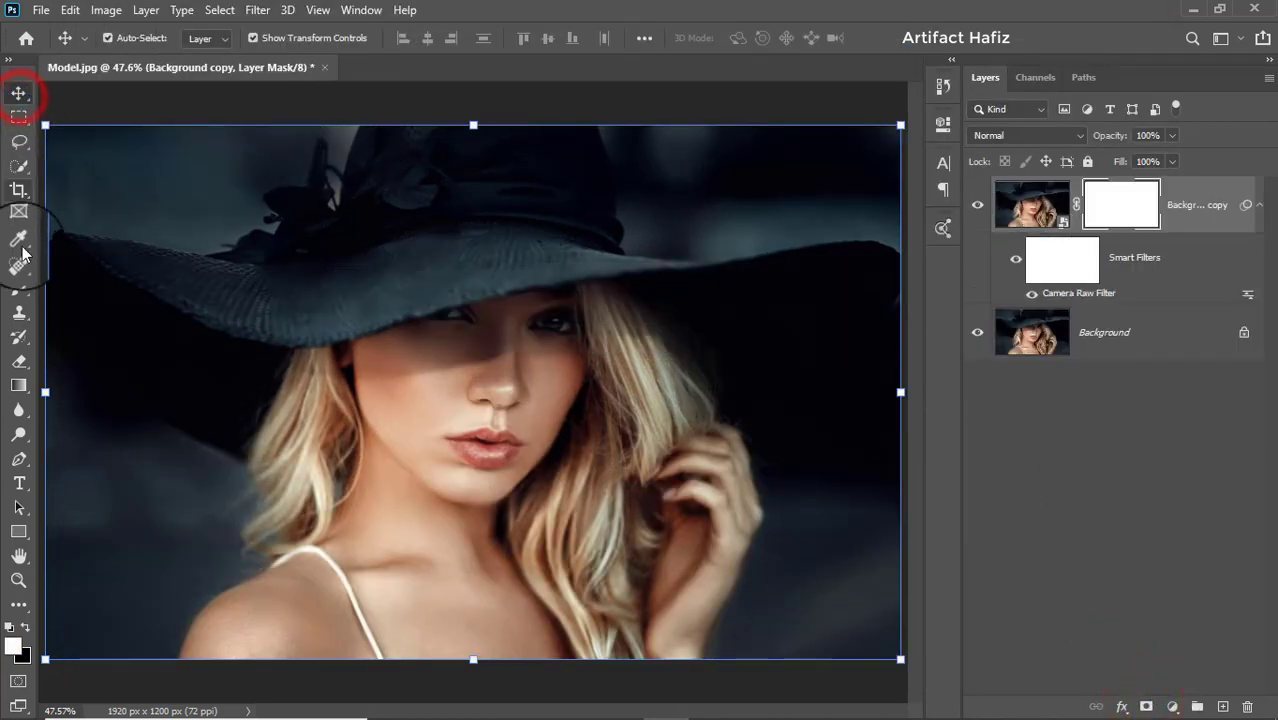
click(20, 290)
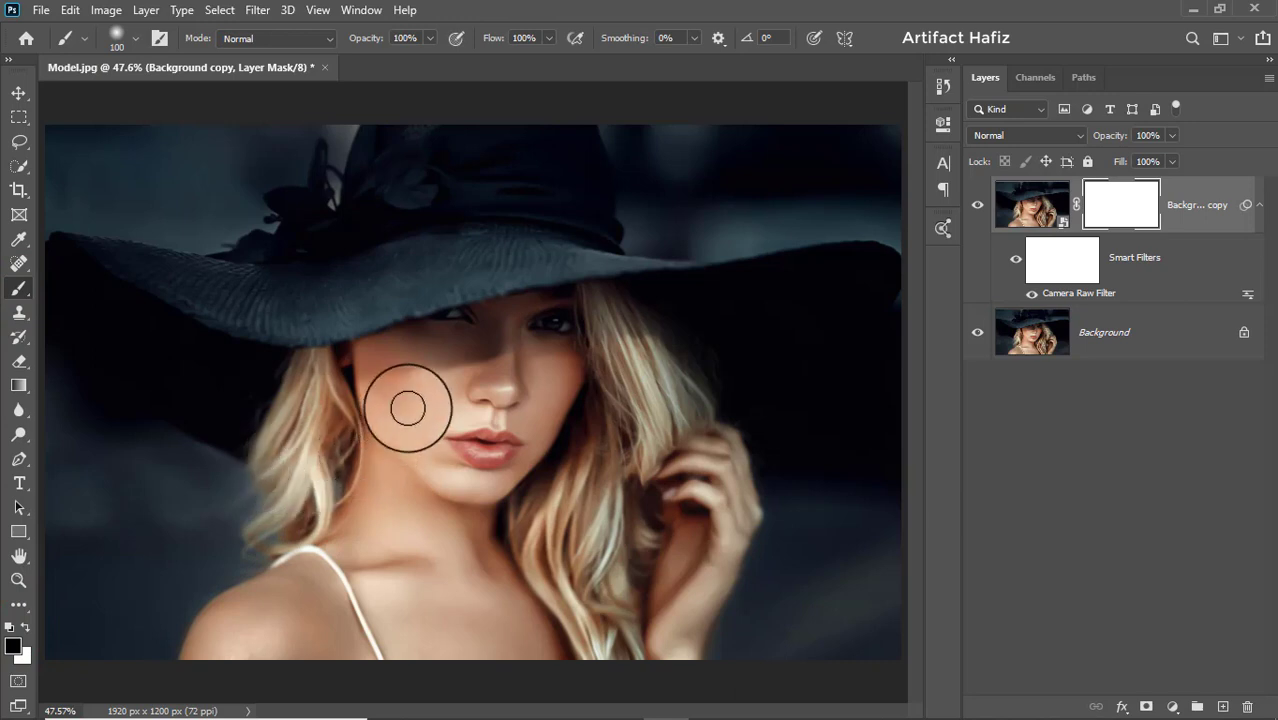
scroll(442, 342, up, 1)
scroll(448, 337, up, 2)
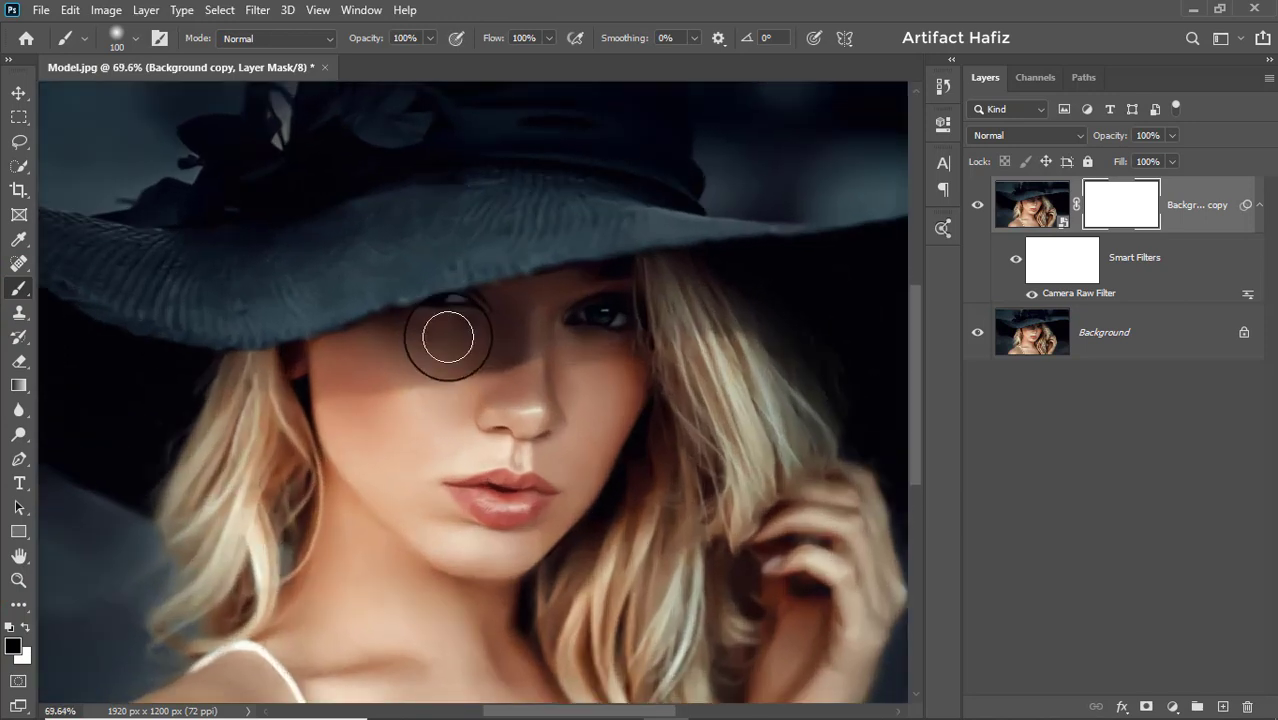
key(bracketleft)
key(bracketleft)
key(bracketleft)
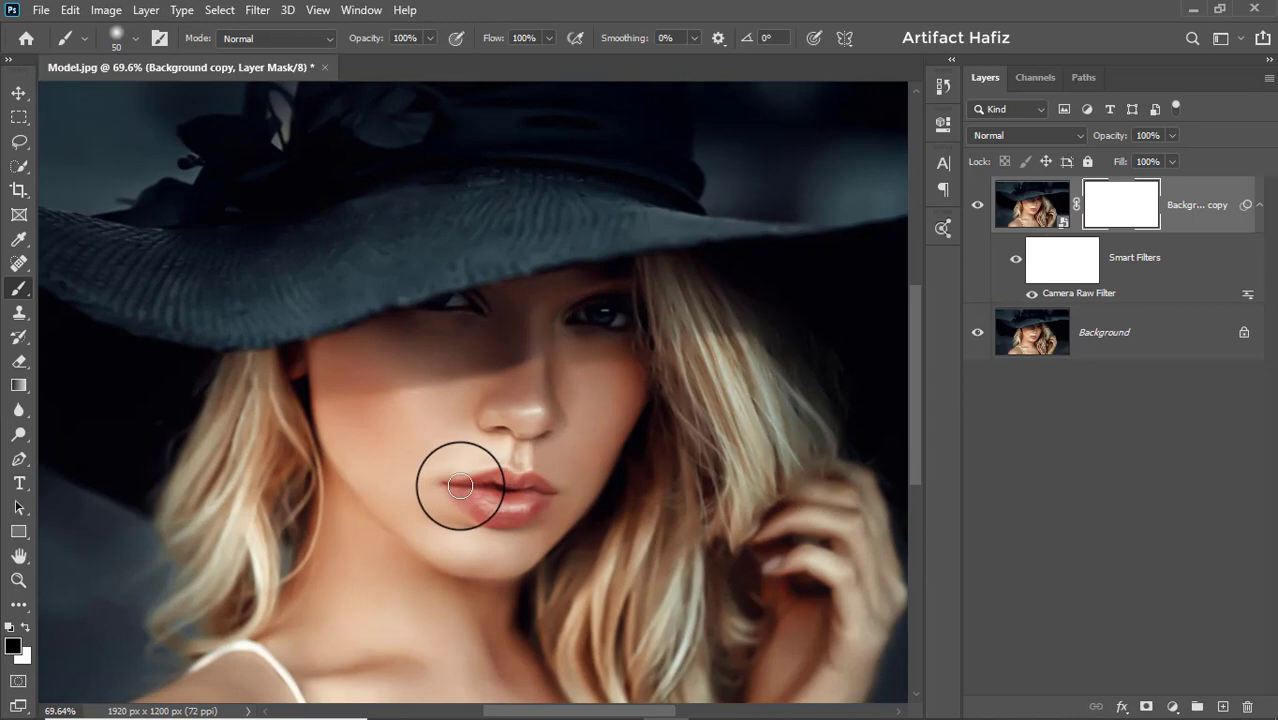
- Paint the mask black over the lips, both eyes and the nose
mouse_move(460, 486)
mouse_down()
mouse_move(522, 485)
mouse_move(471, 494)
mouse_move(528, 505)
mouse_move(542, 485)
mouse_up()
click(551, 494)
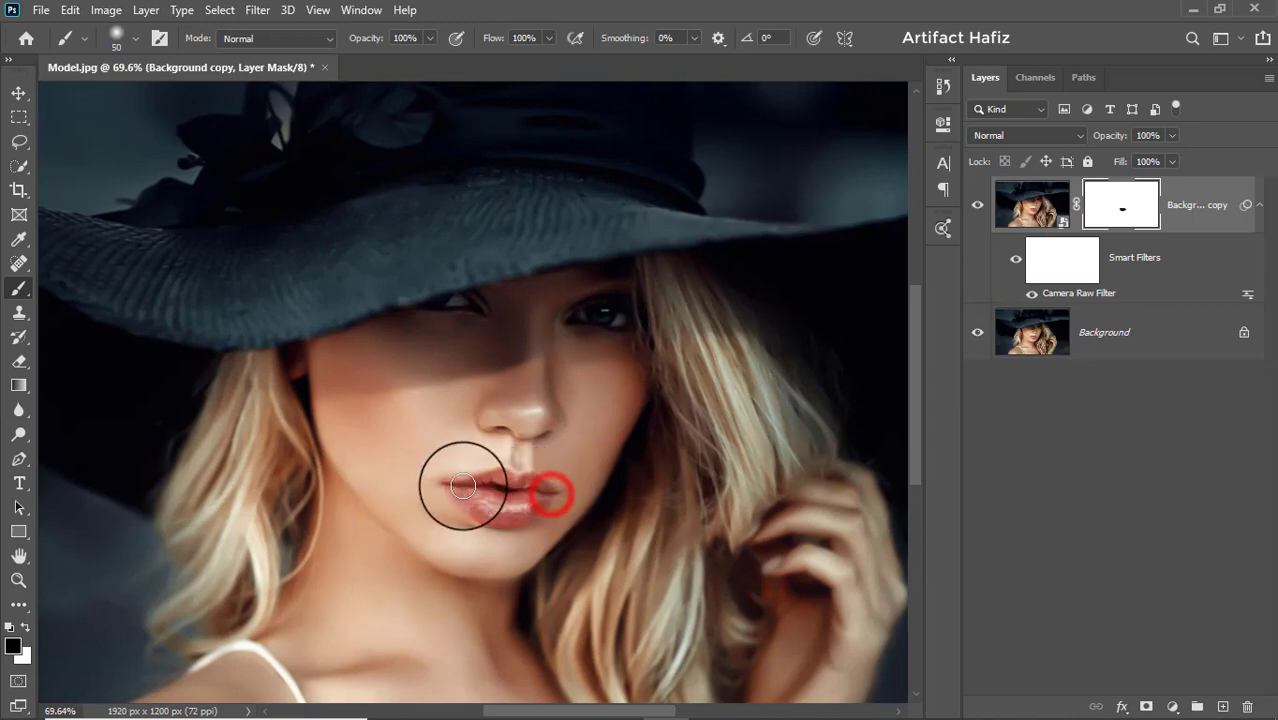
drag(462, 486, 499, 471)
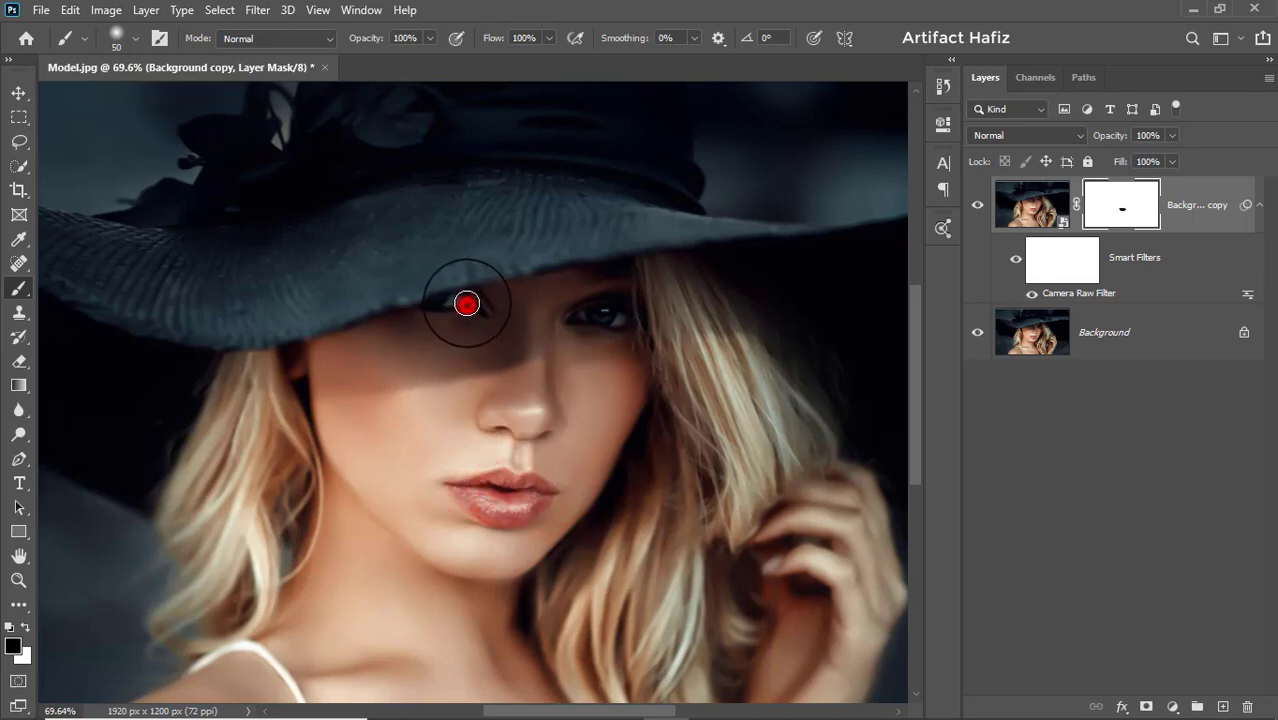
drag(467, 303, 412, 294)
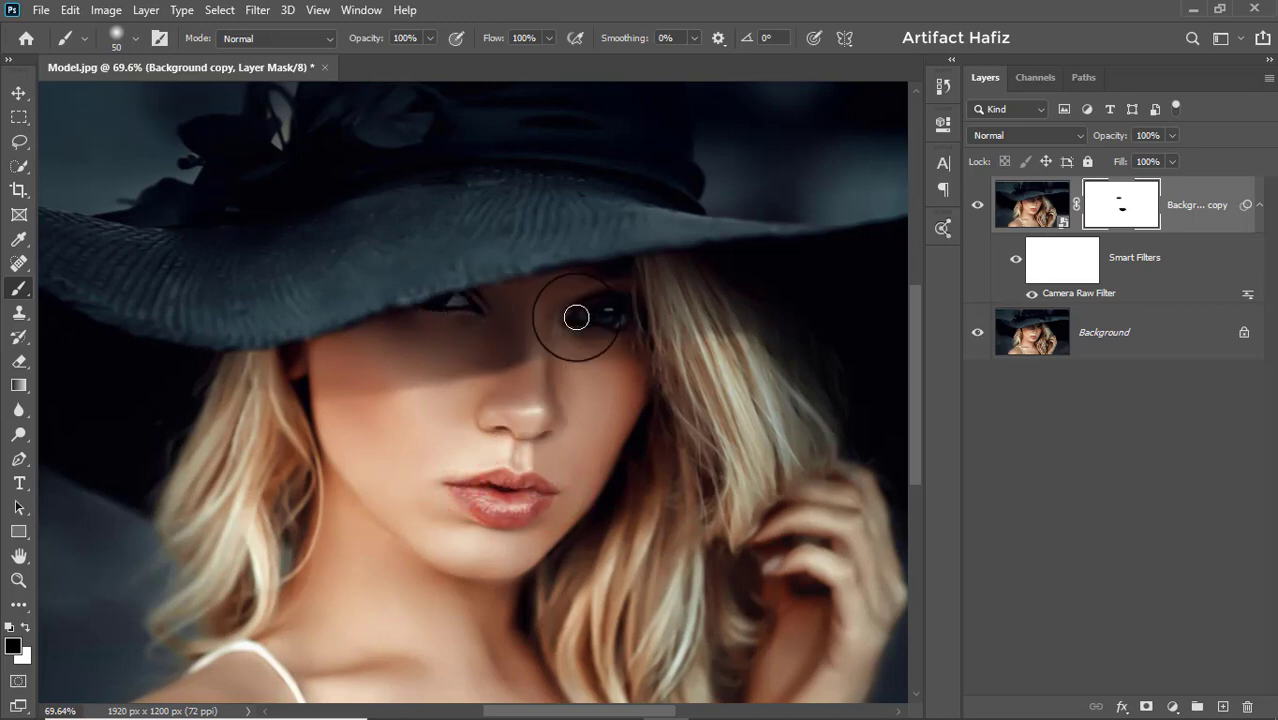
mouse_move(576, 317)
mouse_down()
mouse_move(622, 308)
mouse_move(627, 320)
mouse_move(570, 306)
mouse_up()
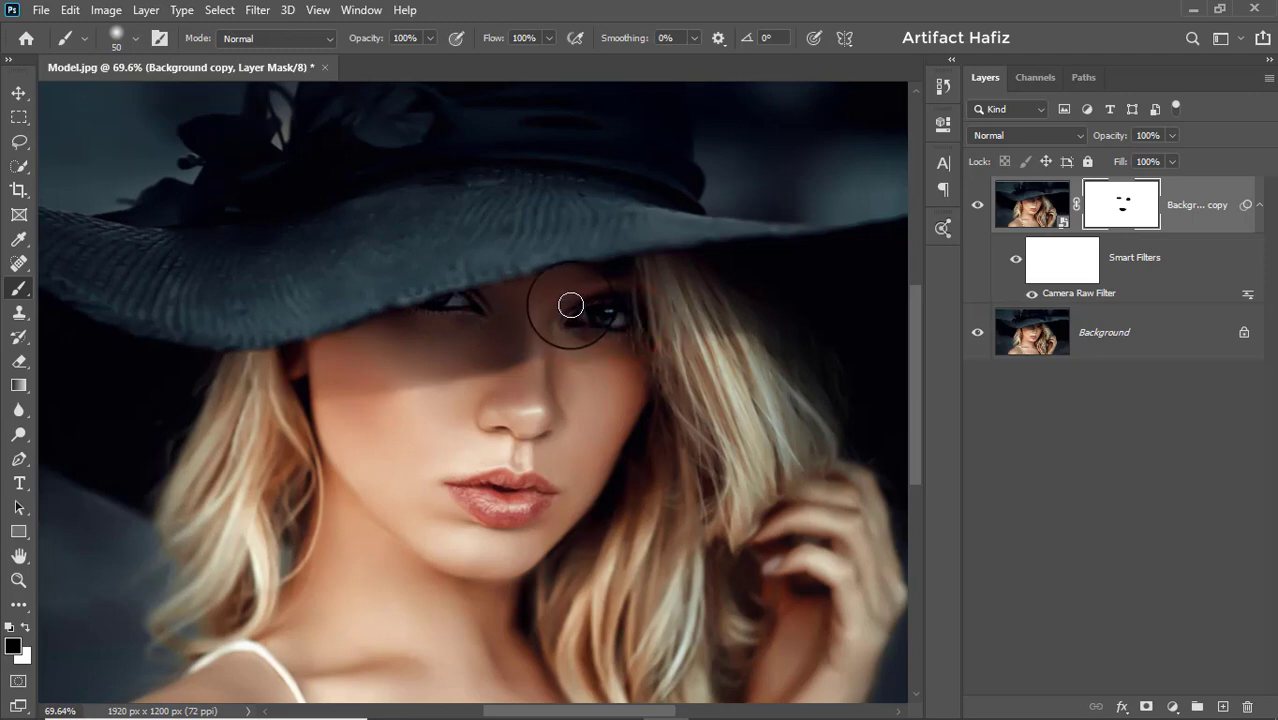
drag(491, 421, 542, 428)
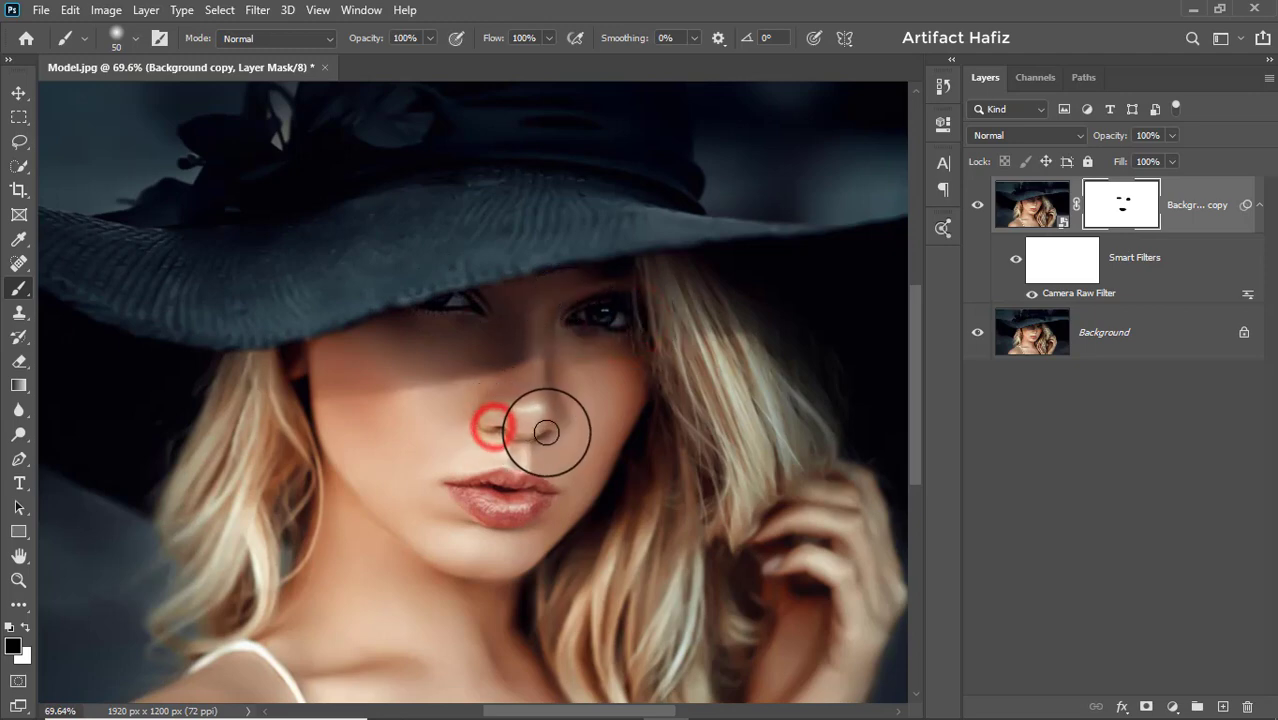
drag(533, 305, 519, 370)
click(519, 325)
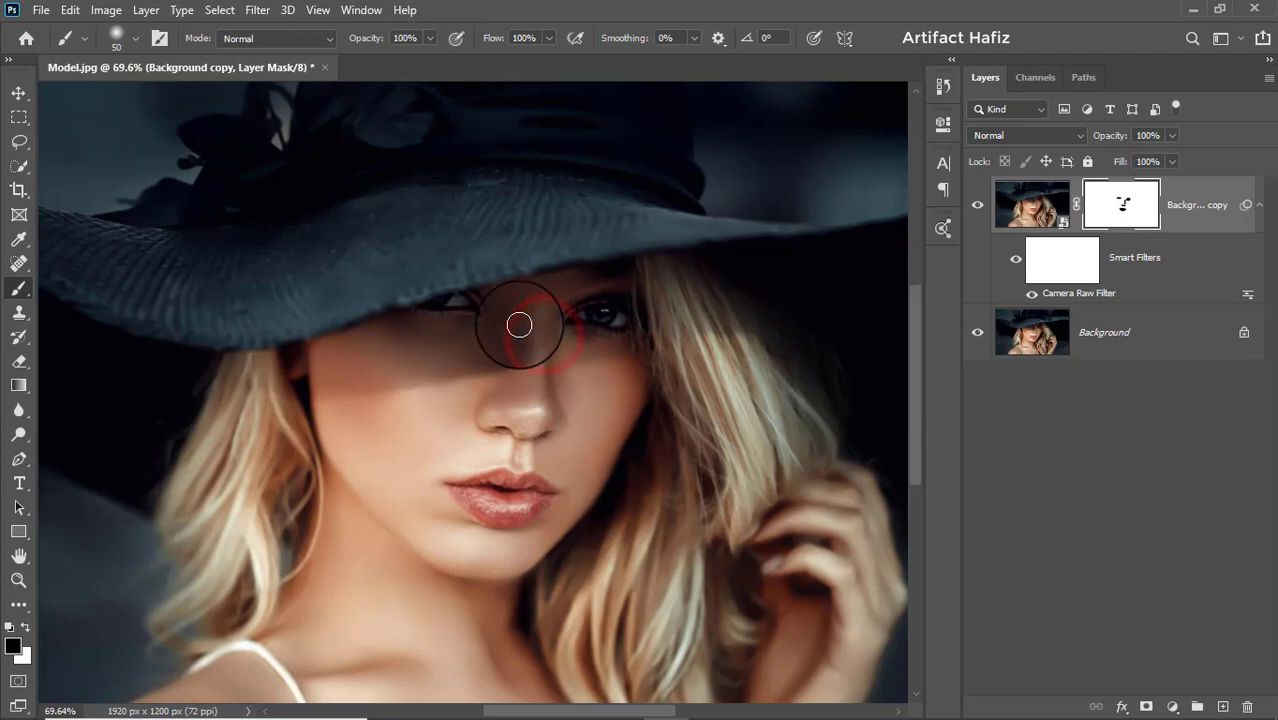
- Use a 175 px brush to mask out the smoothing along the hair edges beside the cheeks
scroll(600, 348, down, 2)
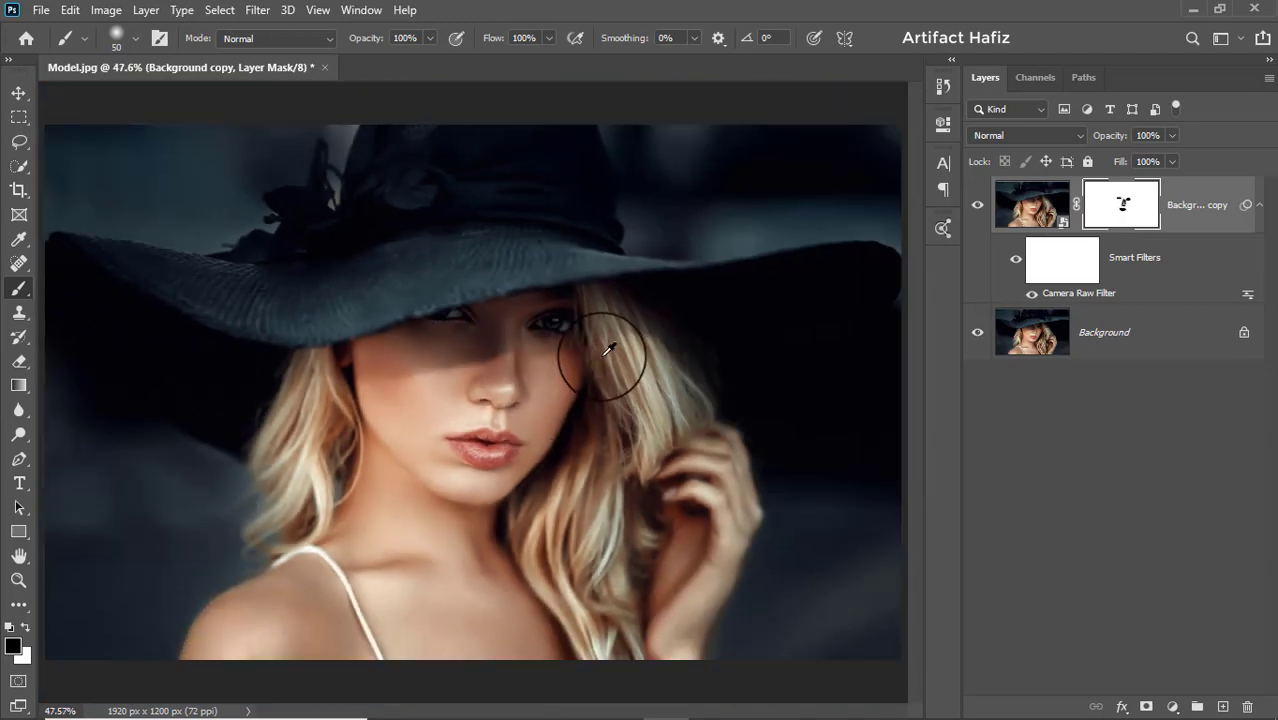
scroll(560, 345, down, 1)
scroll(555, 347, down, 1)
scroll(540, 360, down, 1)
scroll(434, 428, up, 2)
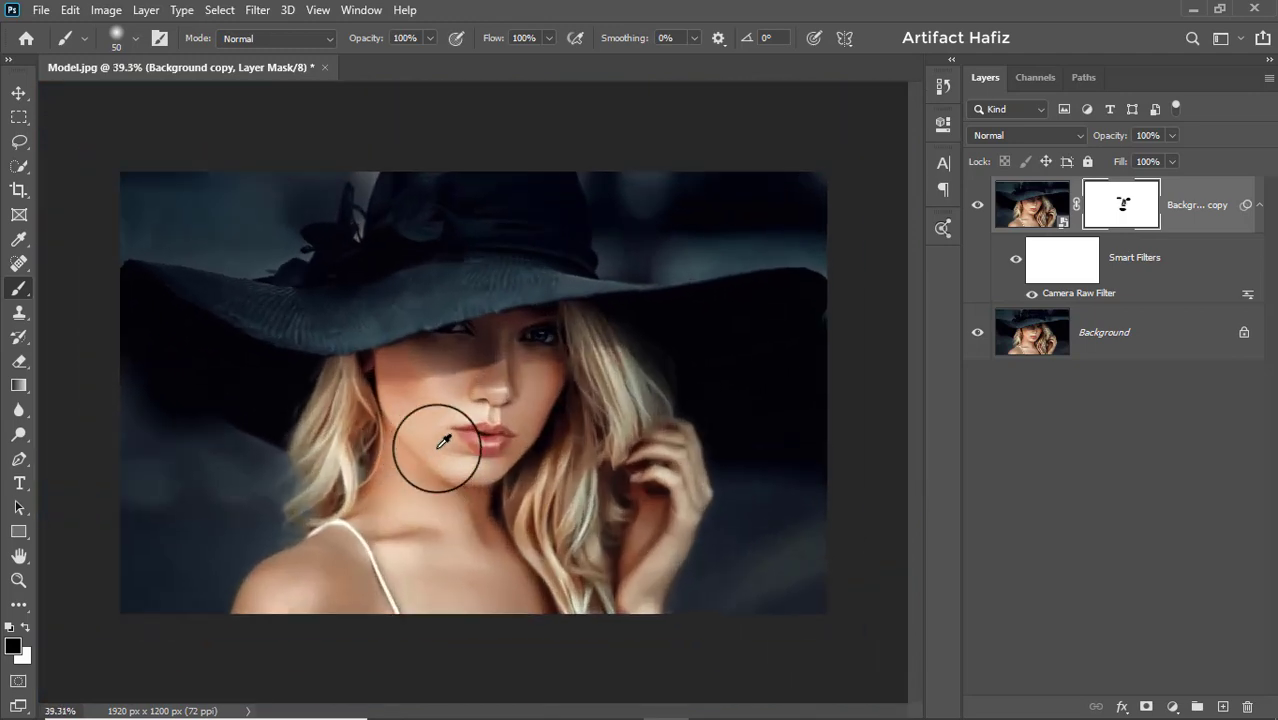
scroll(437, 433, up, 1)
scroll(436, 433, up, 1)
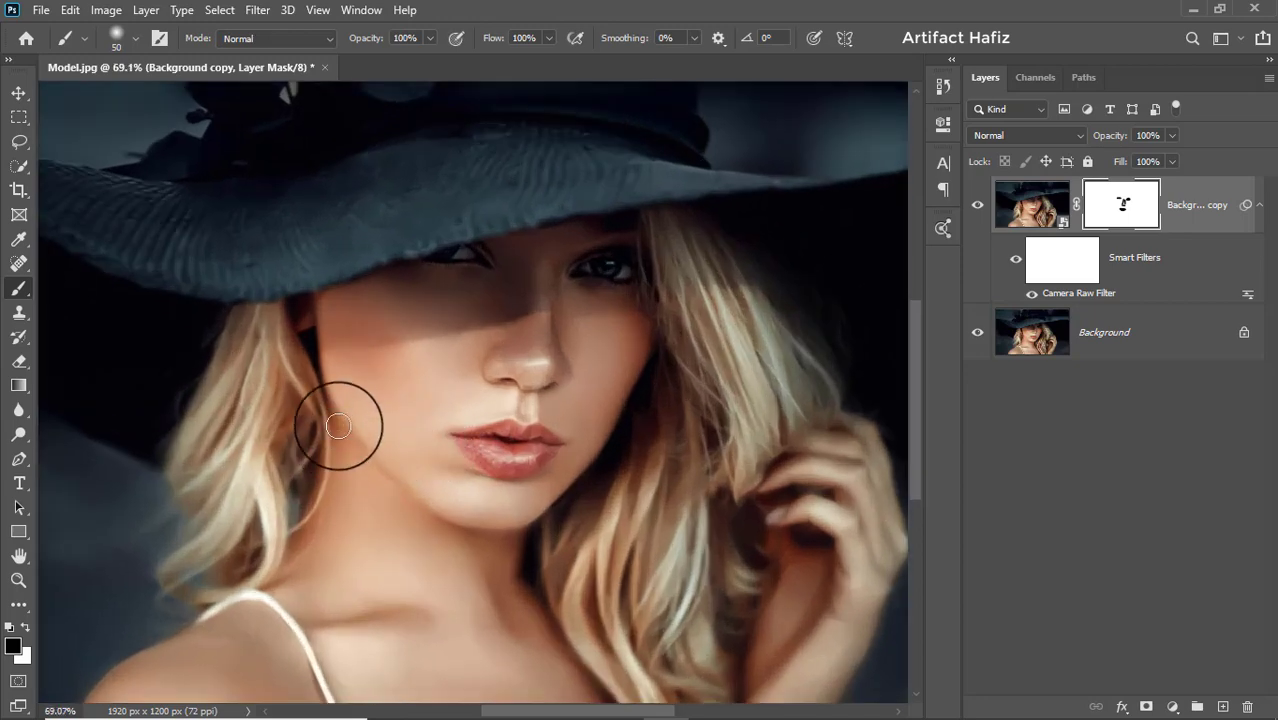
drag(322, 383, 318, 372)
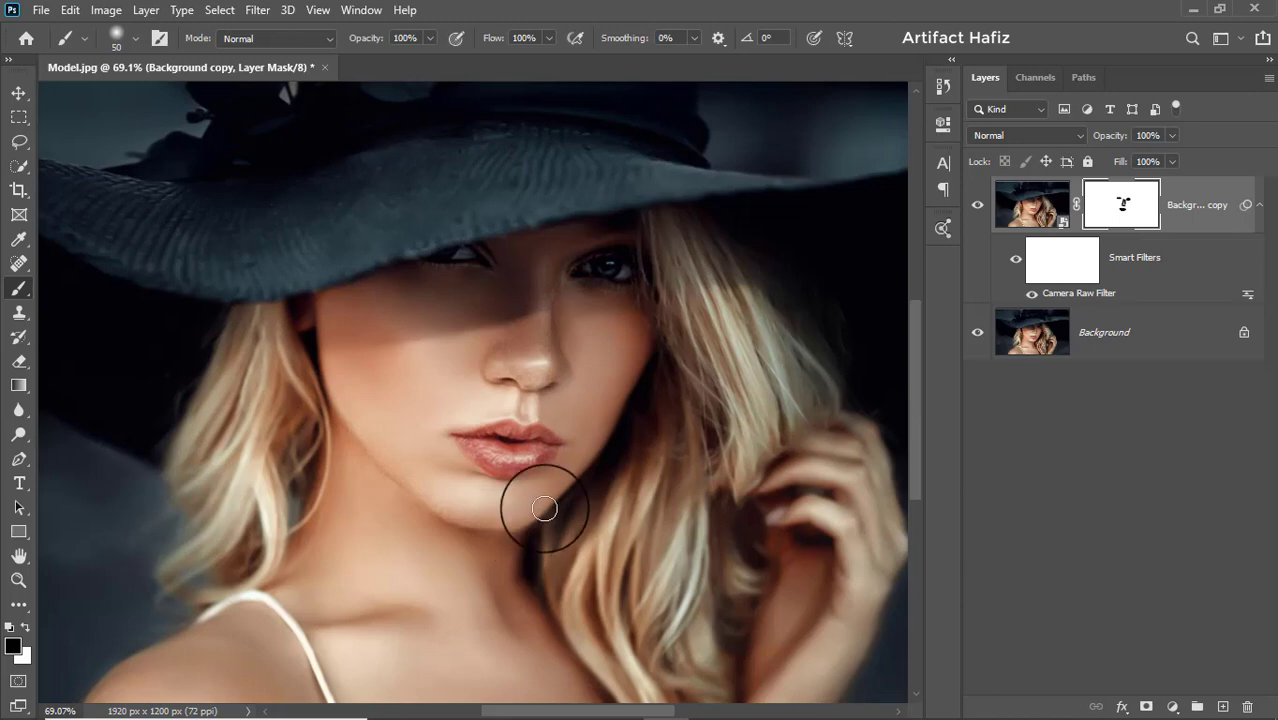
drag(636, 385, 685, 348)
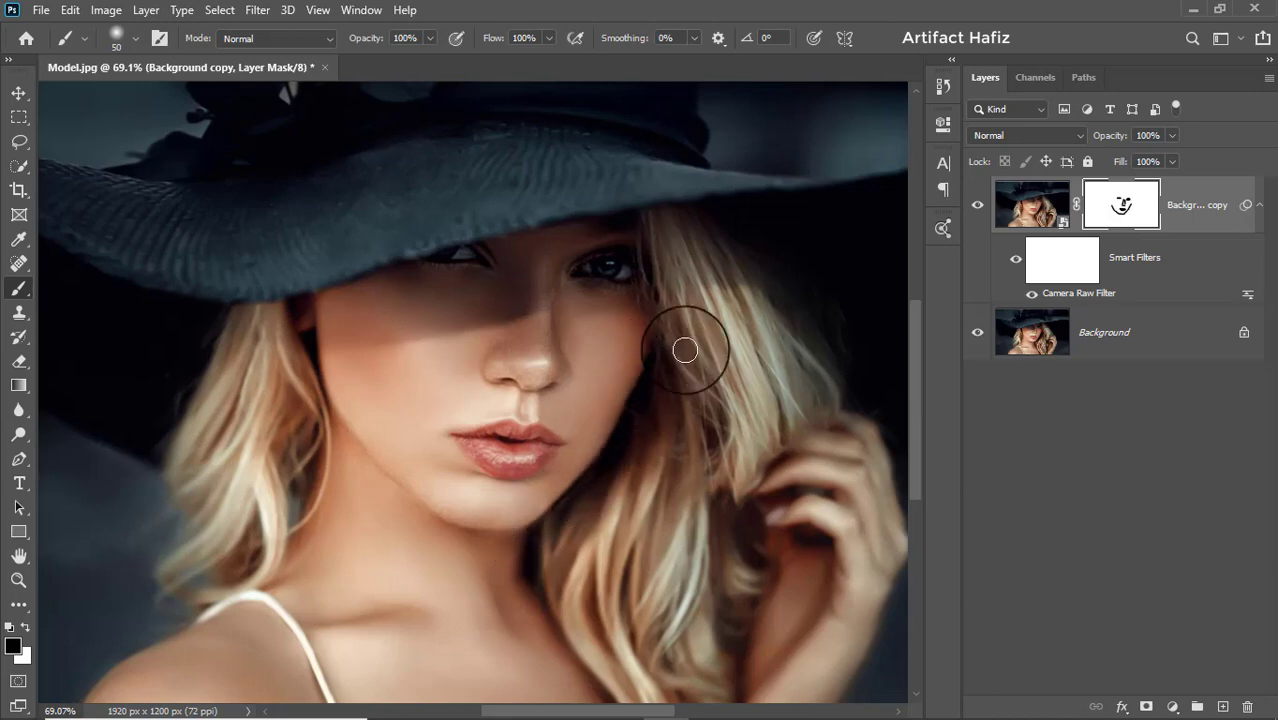
- Mask out the smoothing on the hair by the hand, the side hair, and the hat brim and crown
scroll(707, 437, down, 1)
scroll(660, 432, down, 1)
scroll(590, 440, down, 1)
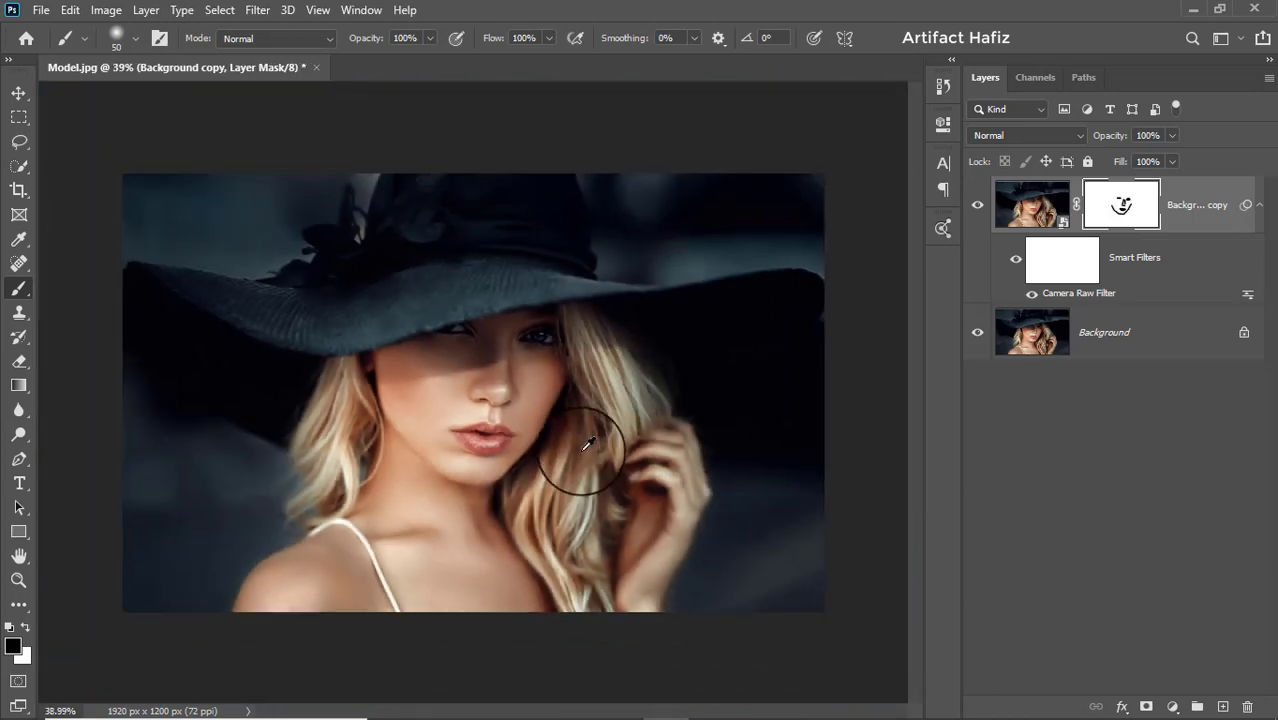
scroll(577, 440, down, 1)
scroll(555, 441, up, 1)
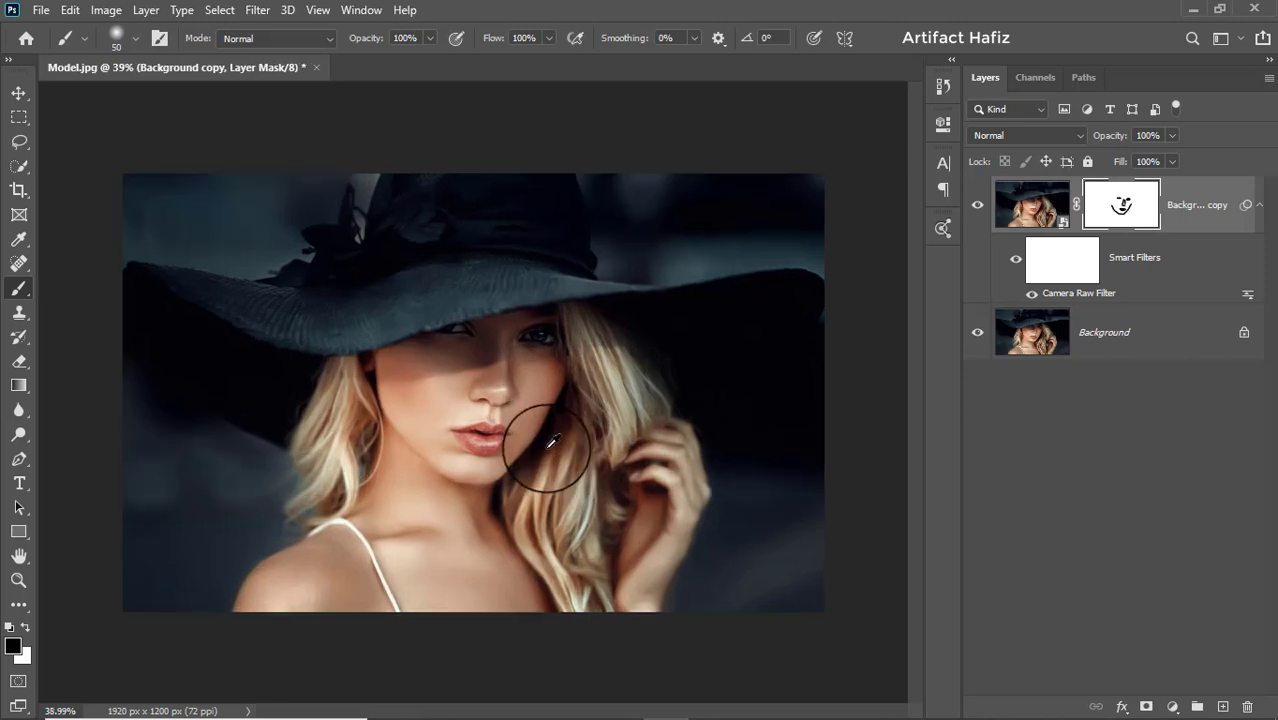
mouse_move(588, 332)
mouse_down()
mouse_move(655, 443)
mouse_move(553, 540)
mouse_up()
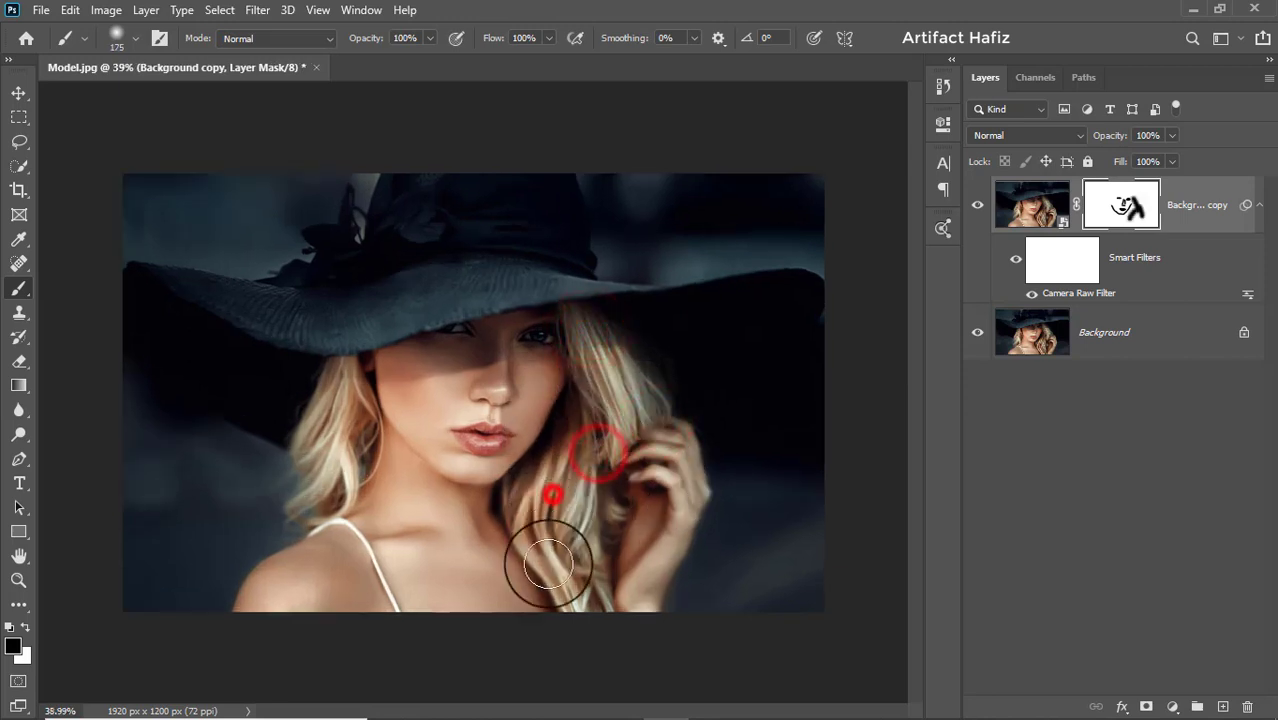
drag(330, 385, 262, 402)
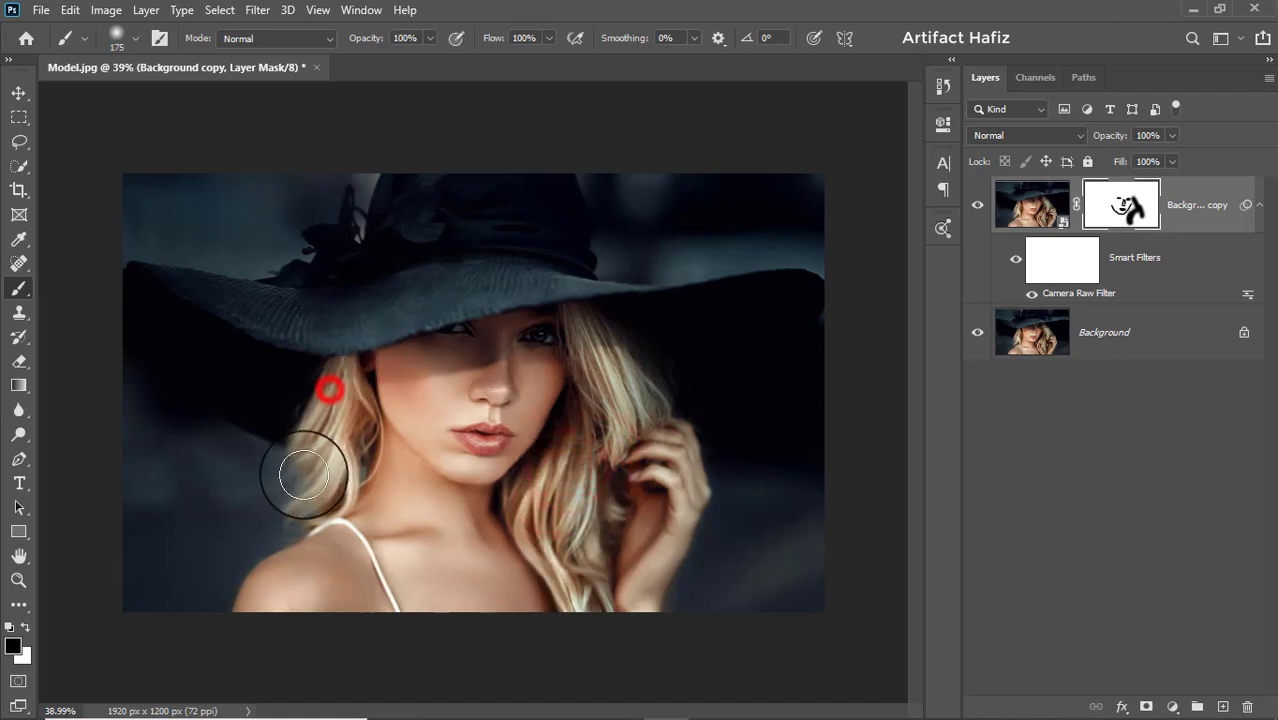
drag(208, 285, 503, 228)
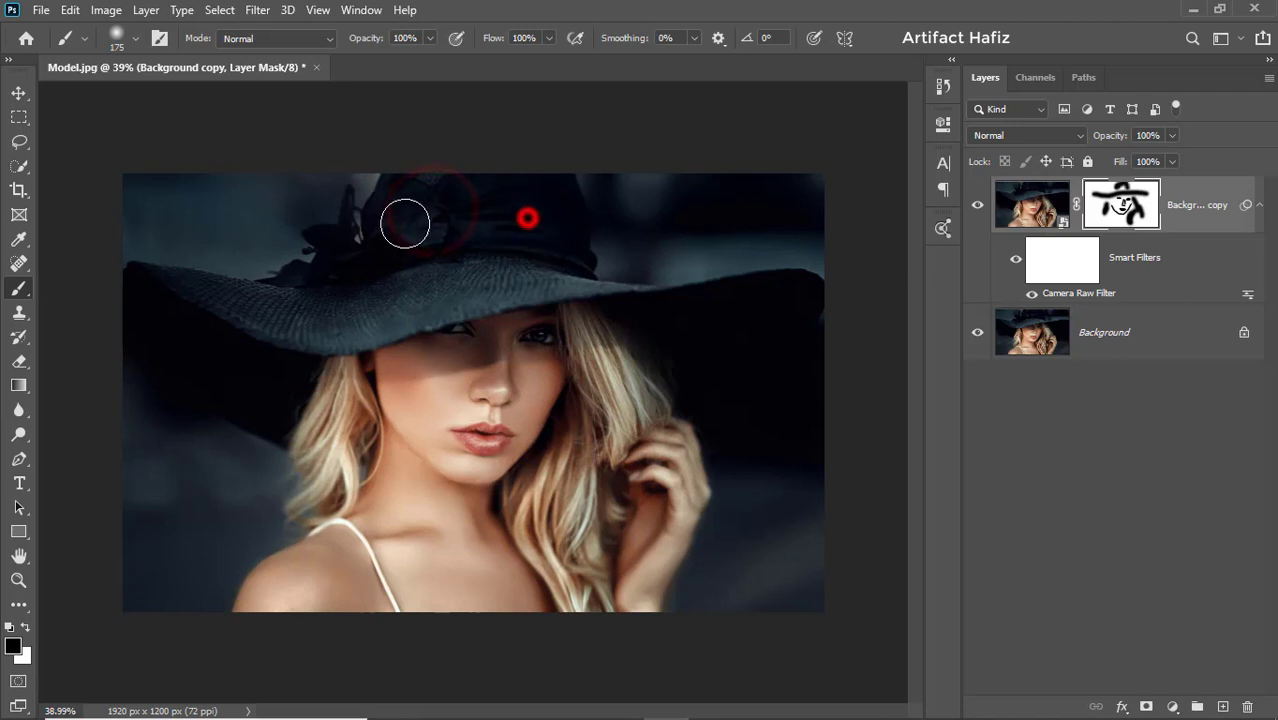
drag(434, 207, 487, 208)
drag(663, 306, 636, 396)
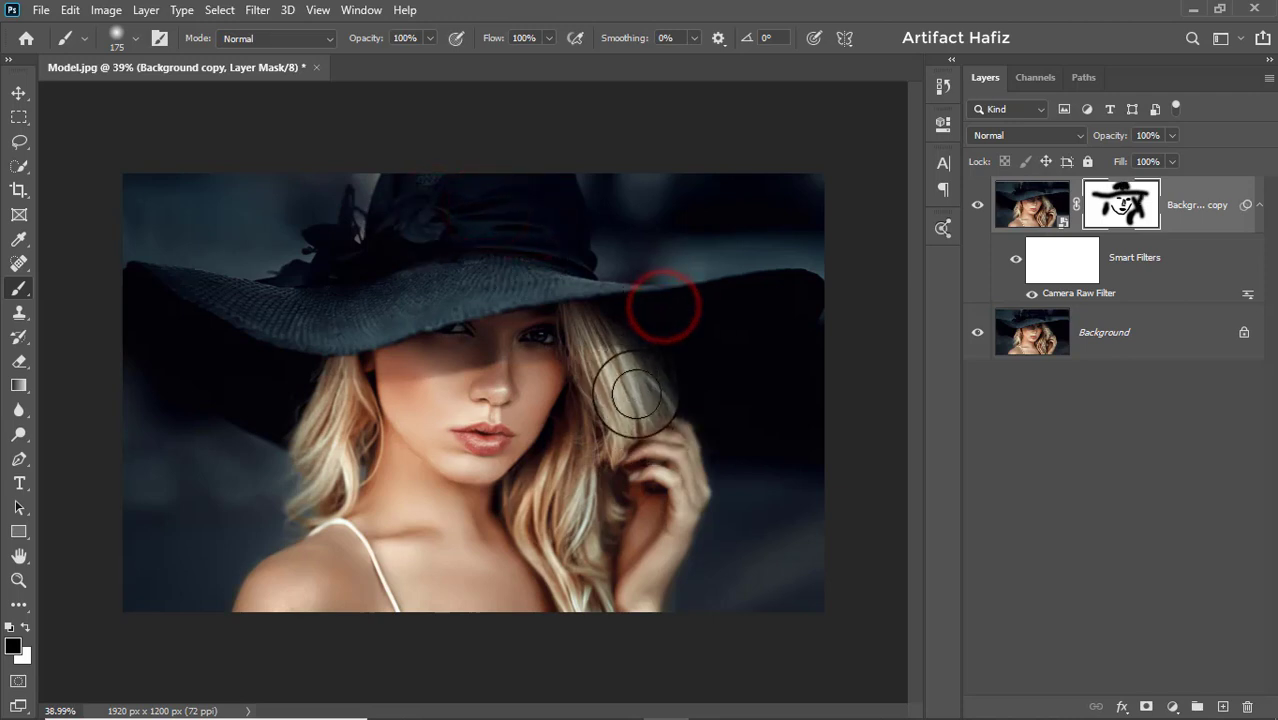
scroll(652, 382, up, 1)
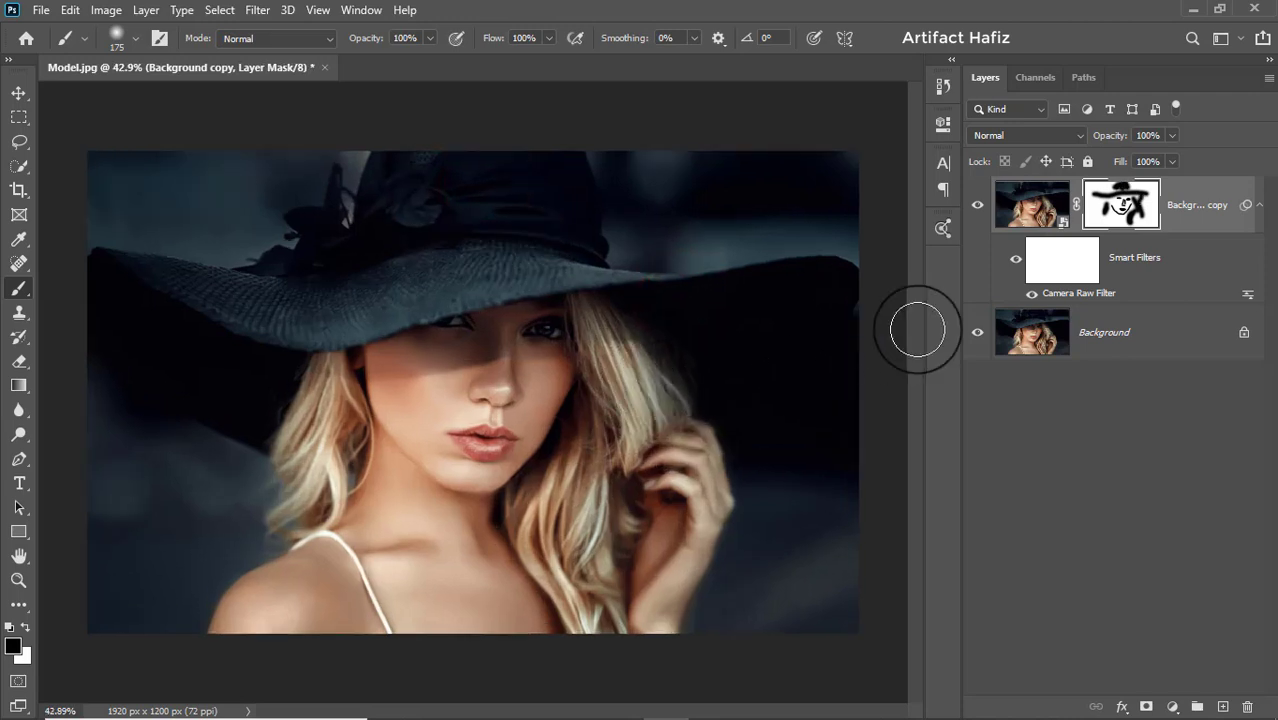
- Add a Color Lookup adjustment layer loading Soft_Warming.look as the 3DLUT file
click(1177, 214)
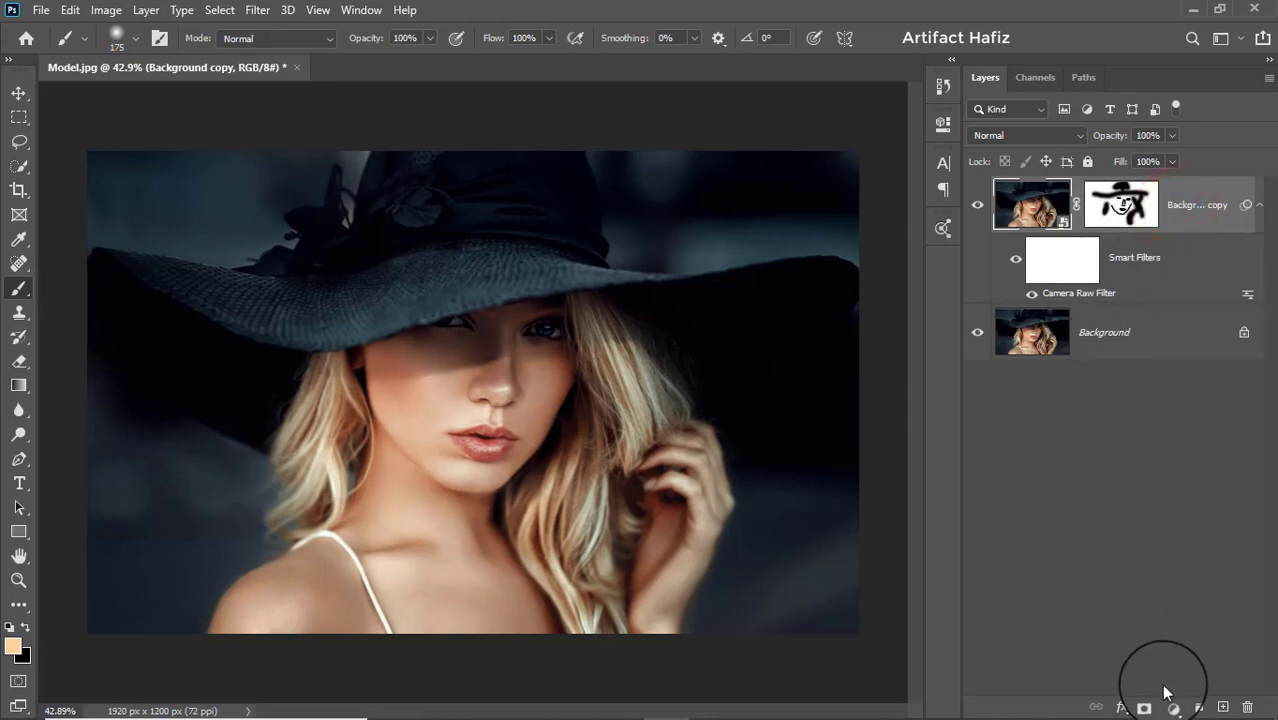
click(1172, 706)
click(1185, 601)
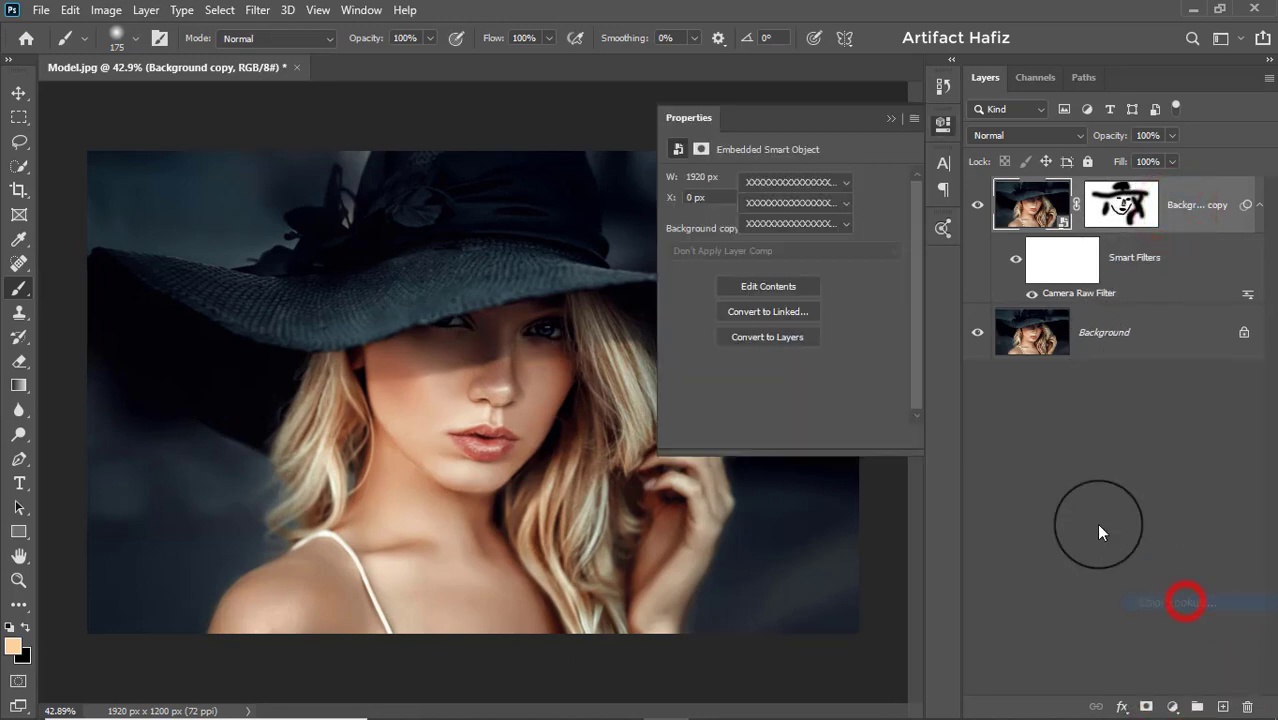
click(798, 176)
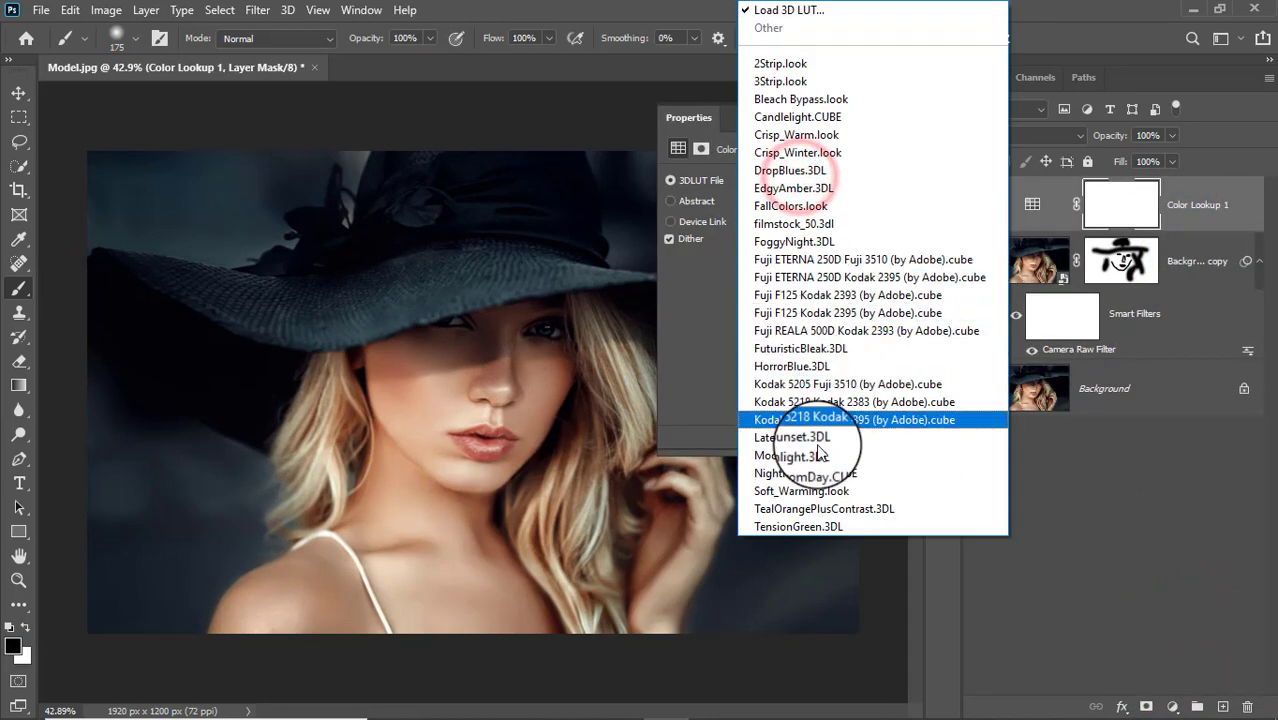
click(818, 489)
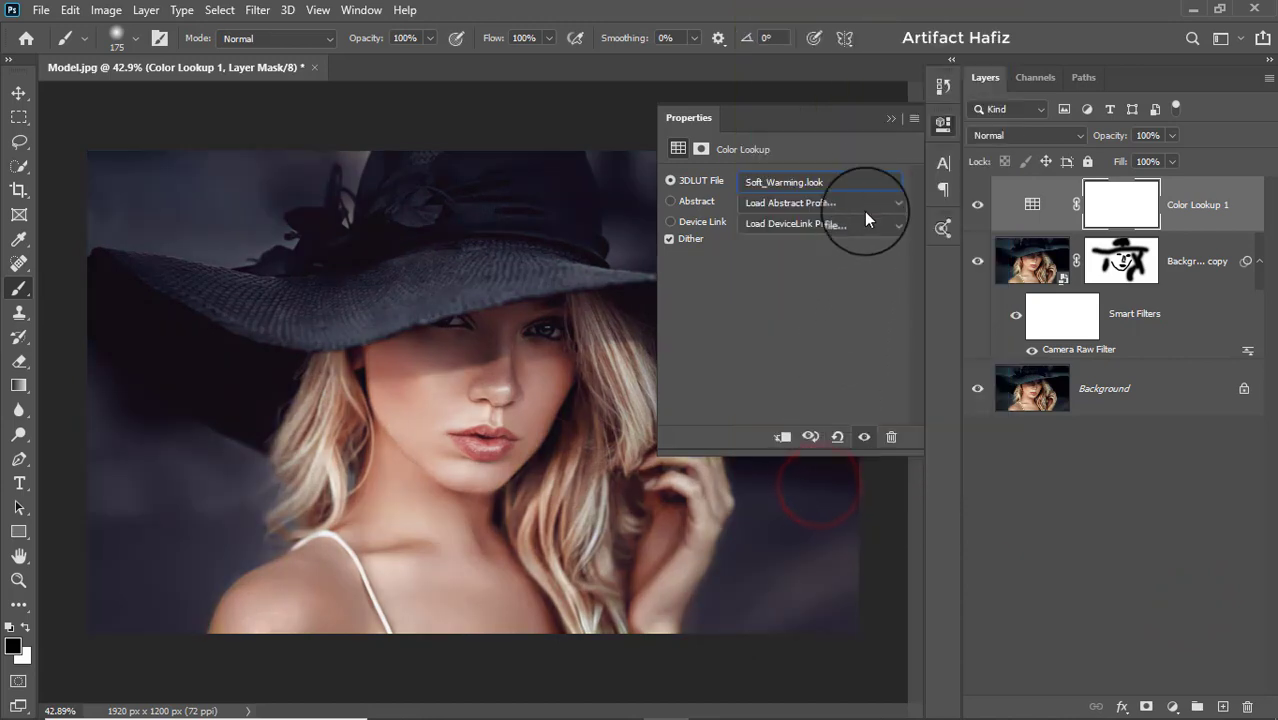
- Set the Color Lookup layer to Luminosity blend mode at 73% opacity
click(890, 119)
click(1000, 135)
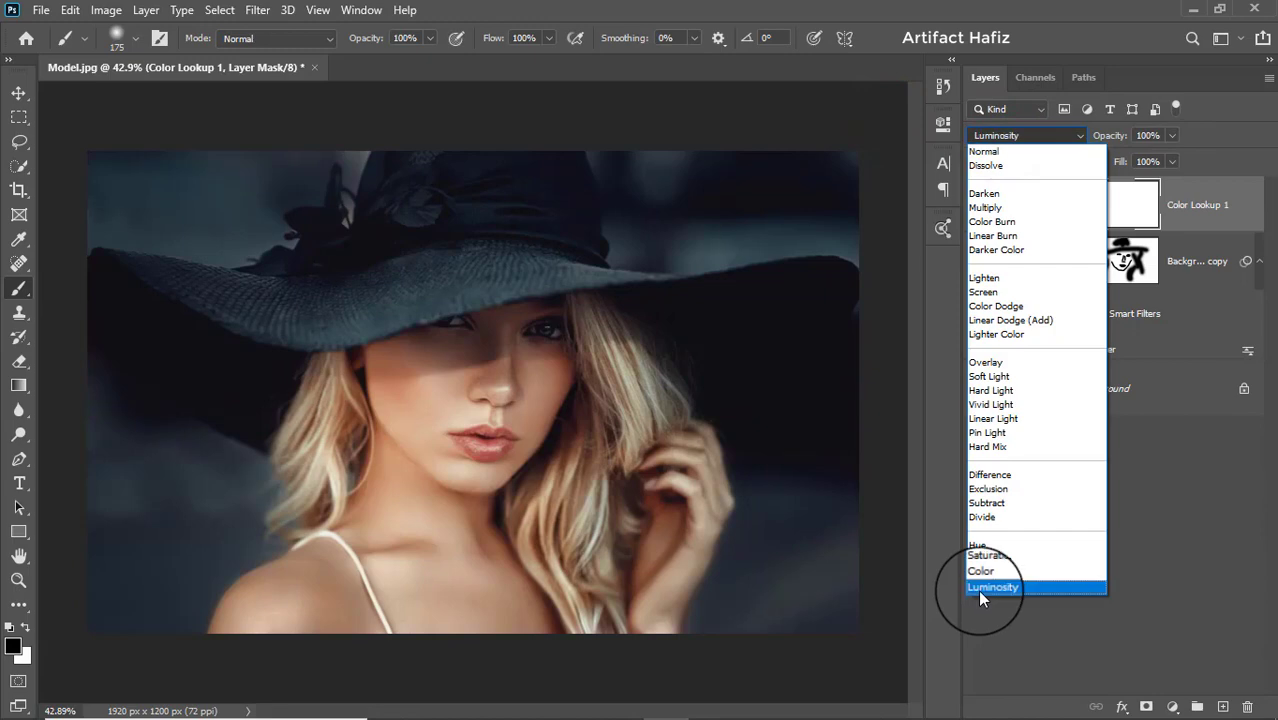
click(977, 586)
click(977, 210)
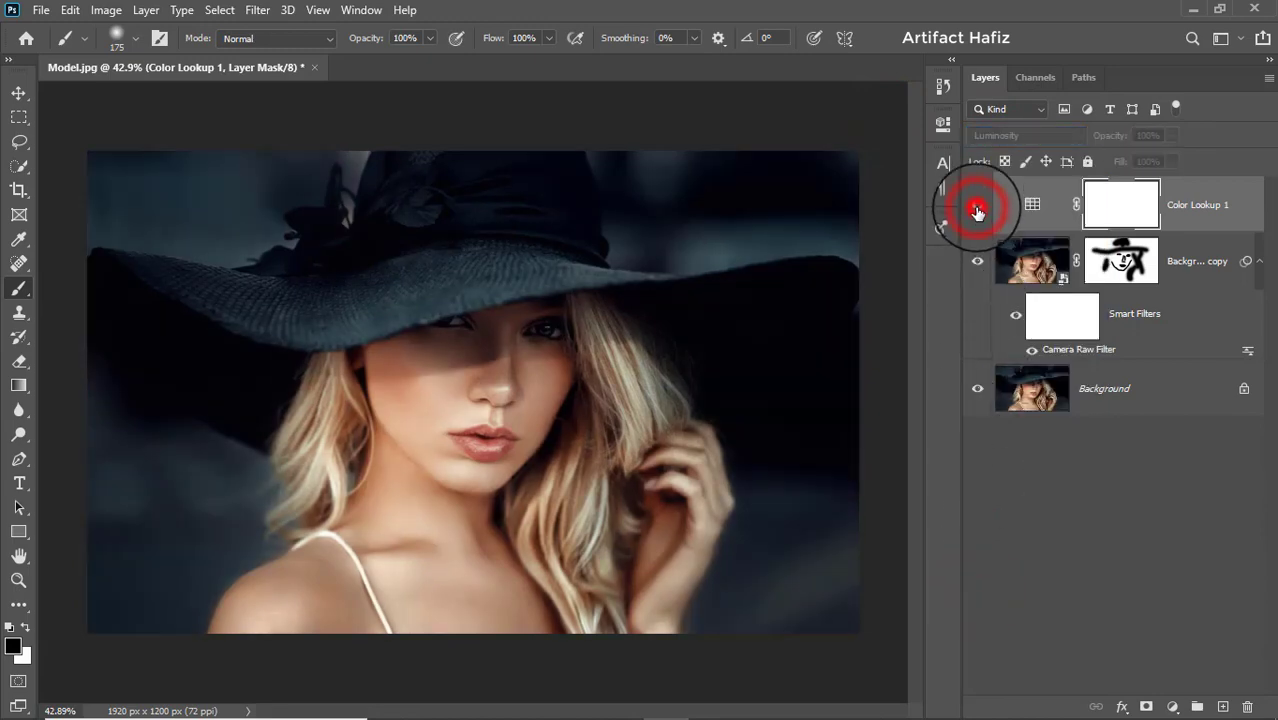
click(977, 208)
click(1192, 205)
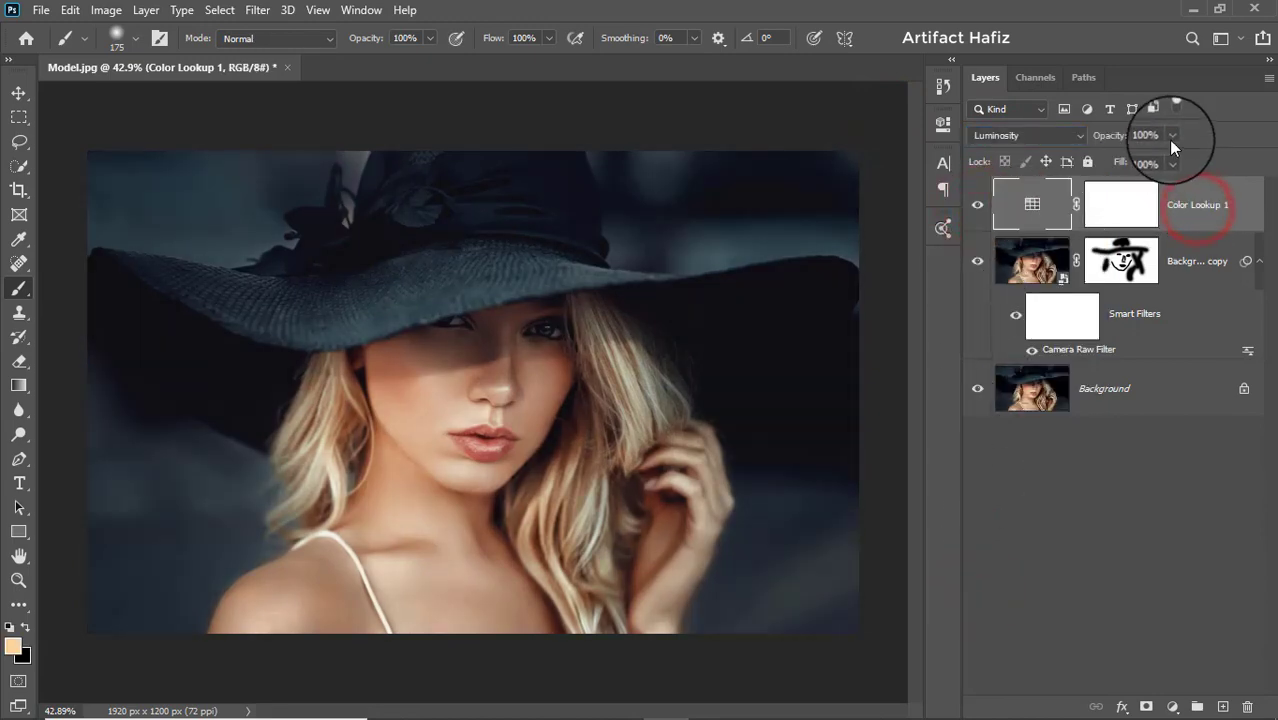
click(1172, 135)
drag(1152, 163, 1149, 157)
click(1188, 213)
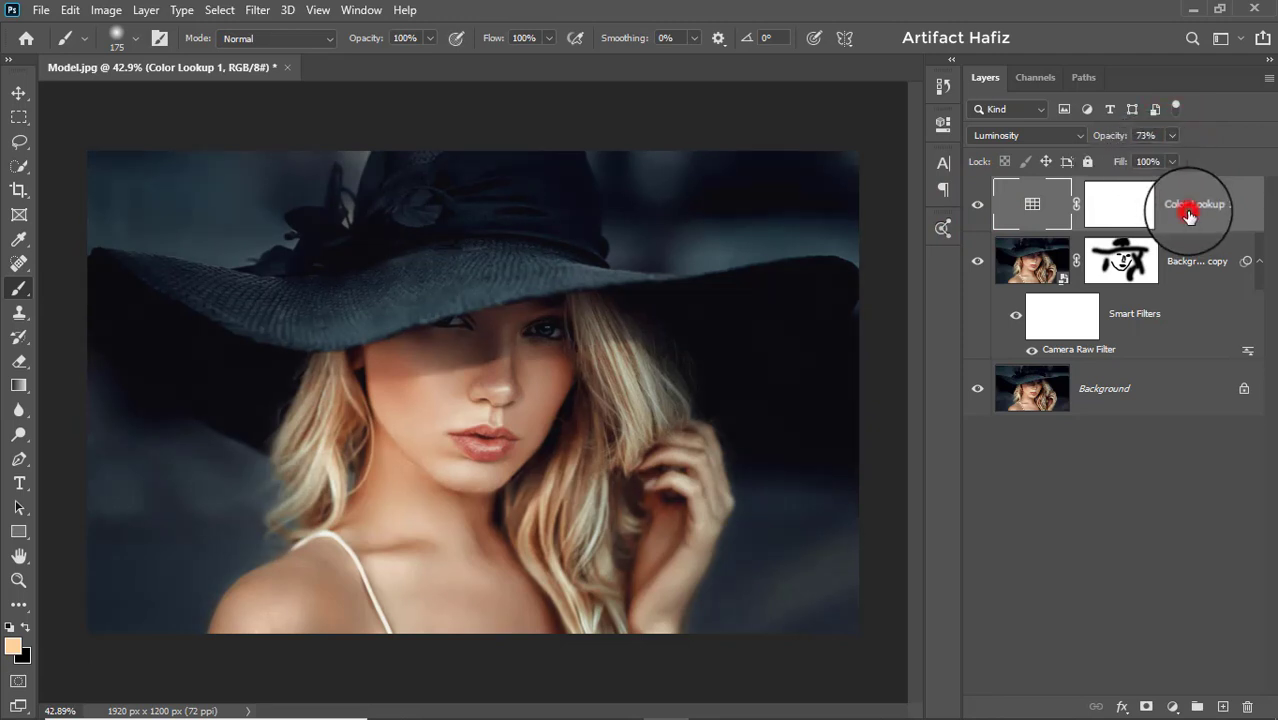
click(1173, 708)
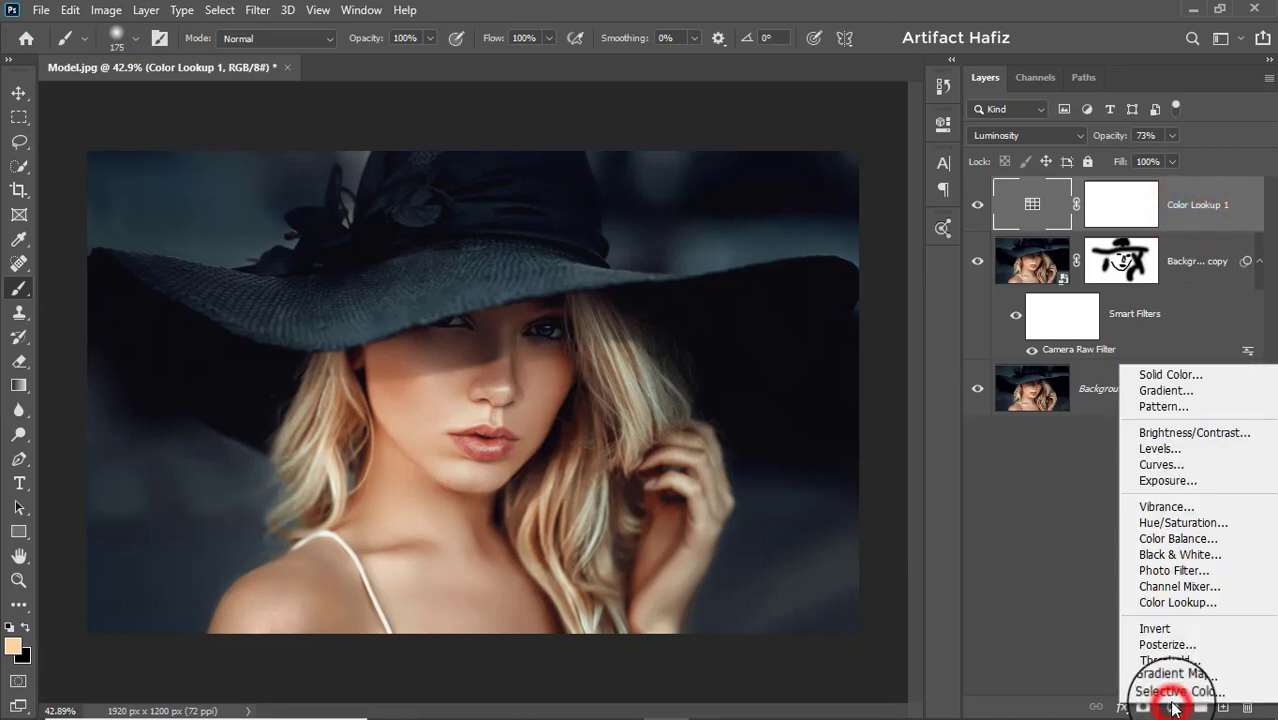
- Add a Color Balance layer with midtones -5, +2 and shadows shifted toward cyan
click(1185, 541)
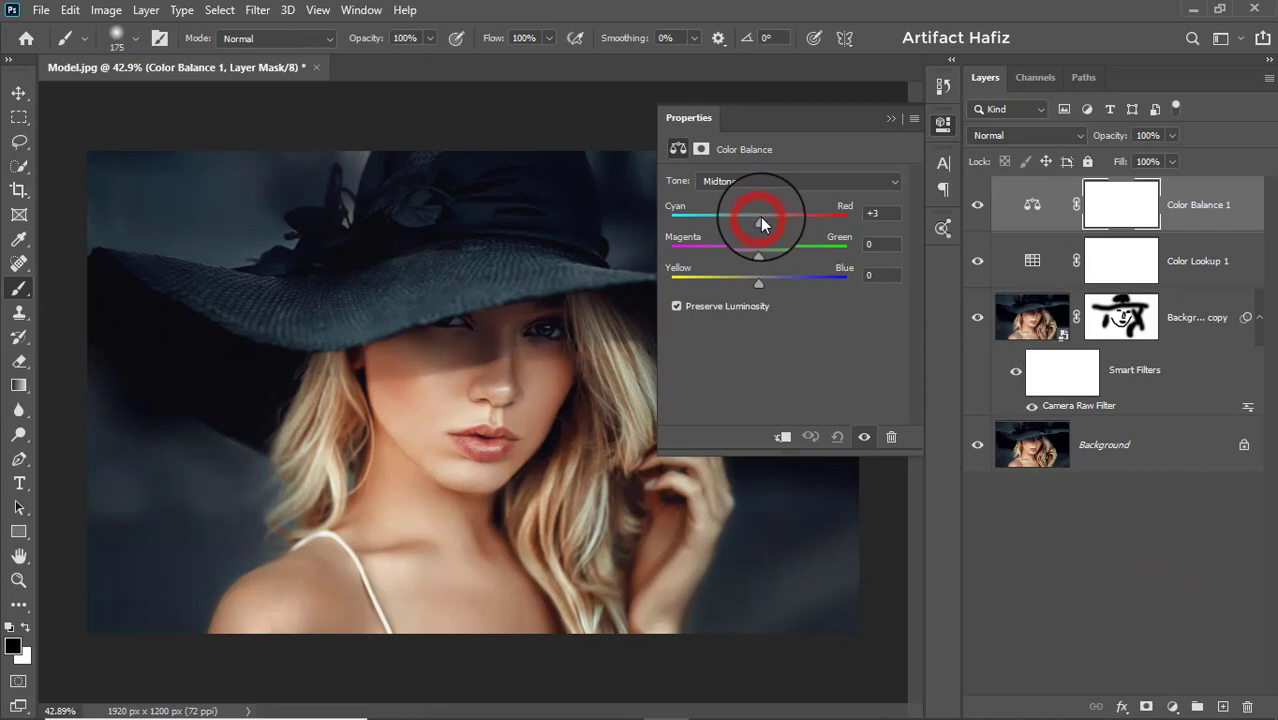
drag(758, 222, 752, 222)
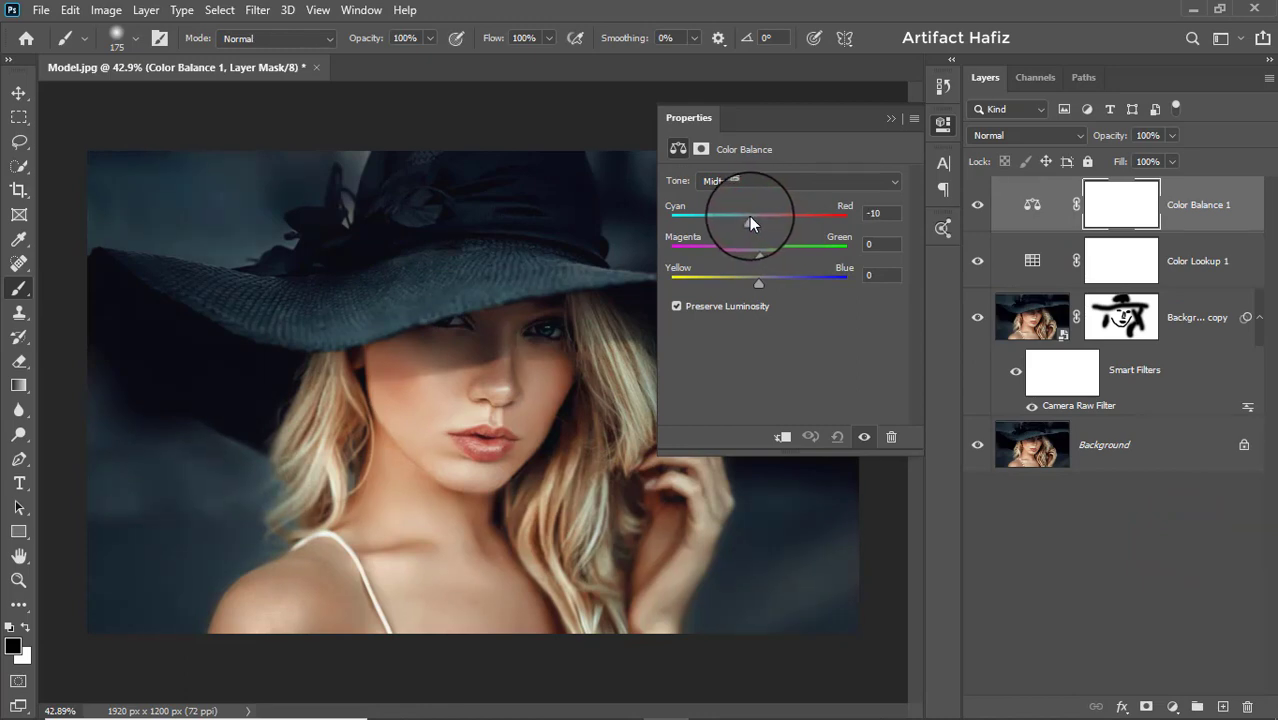
click(751, 222)
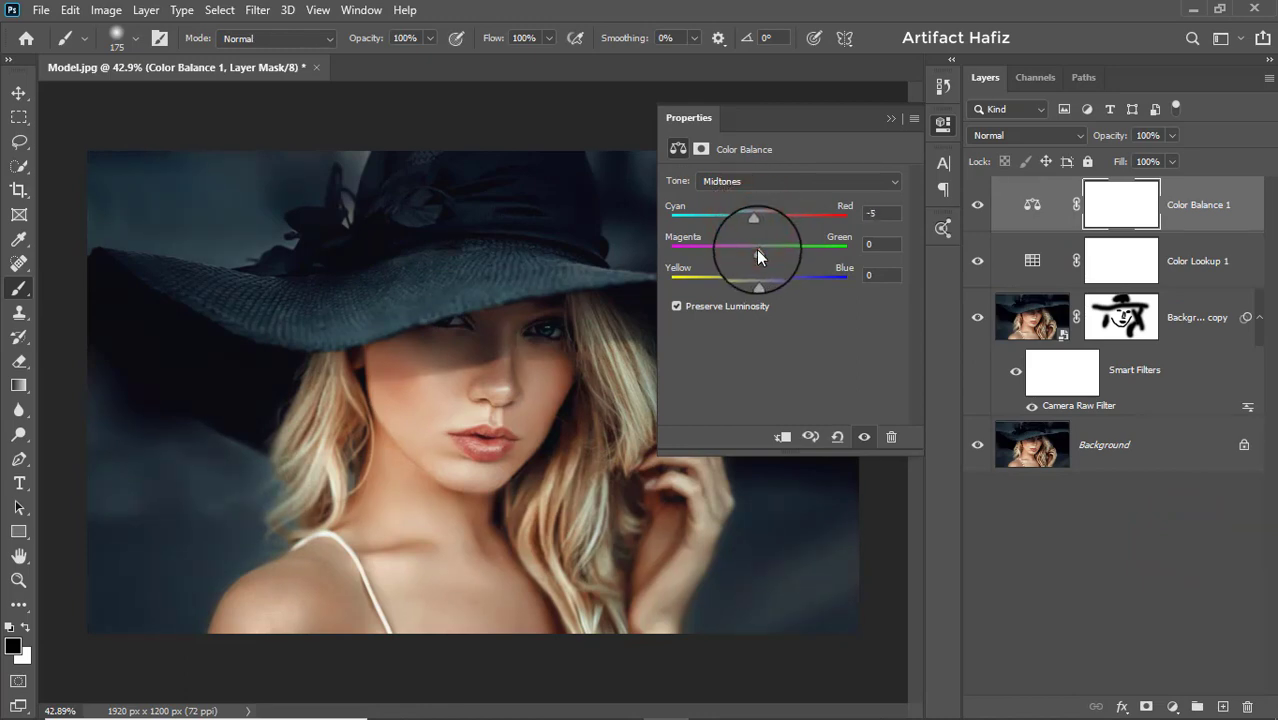
drag(756, 249, 756, 280)
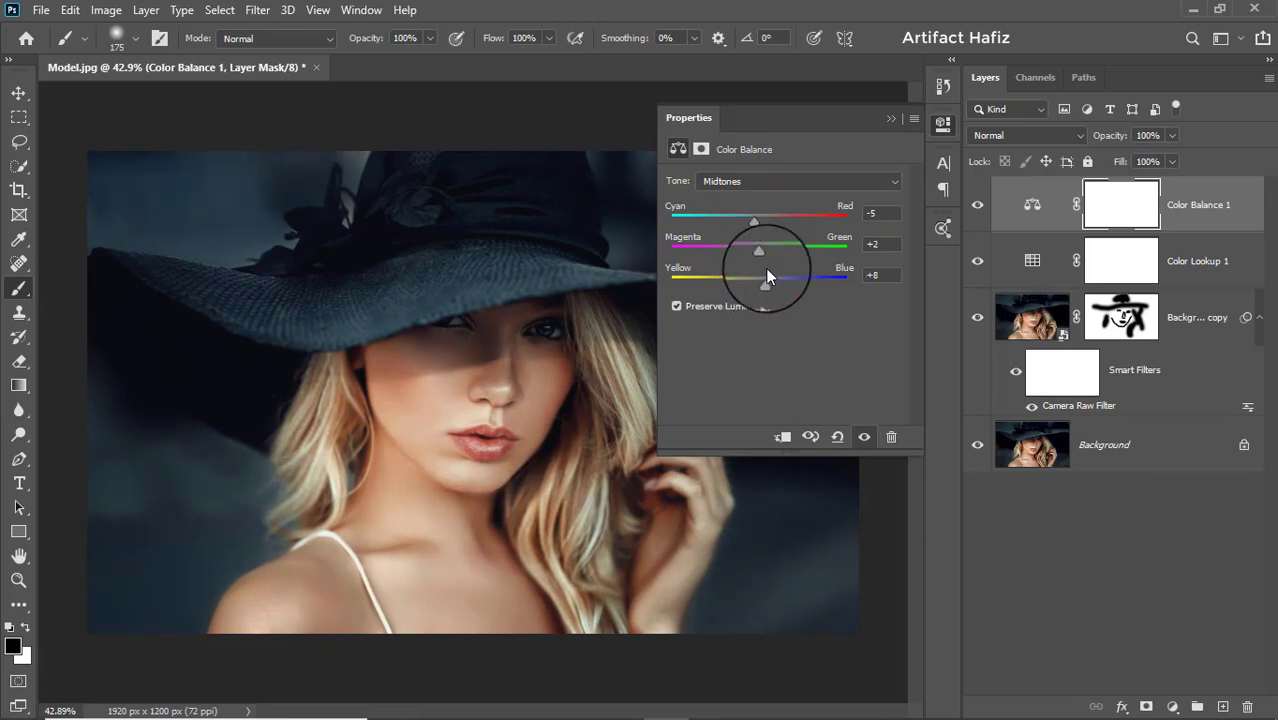
click(768, 181)
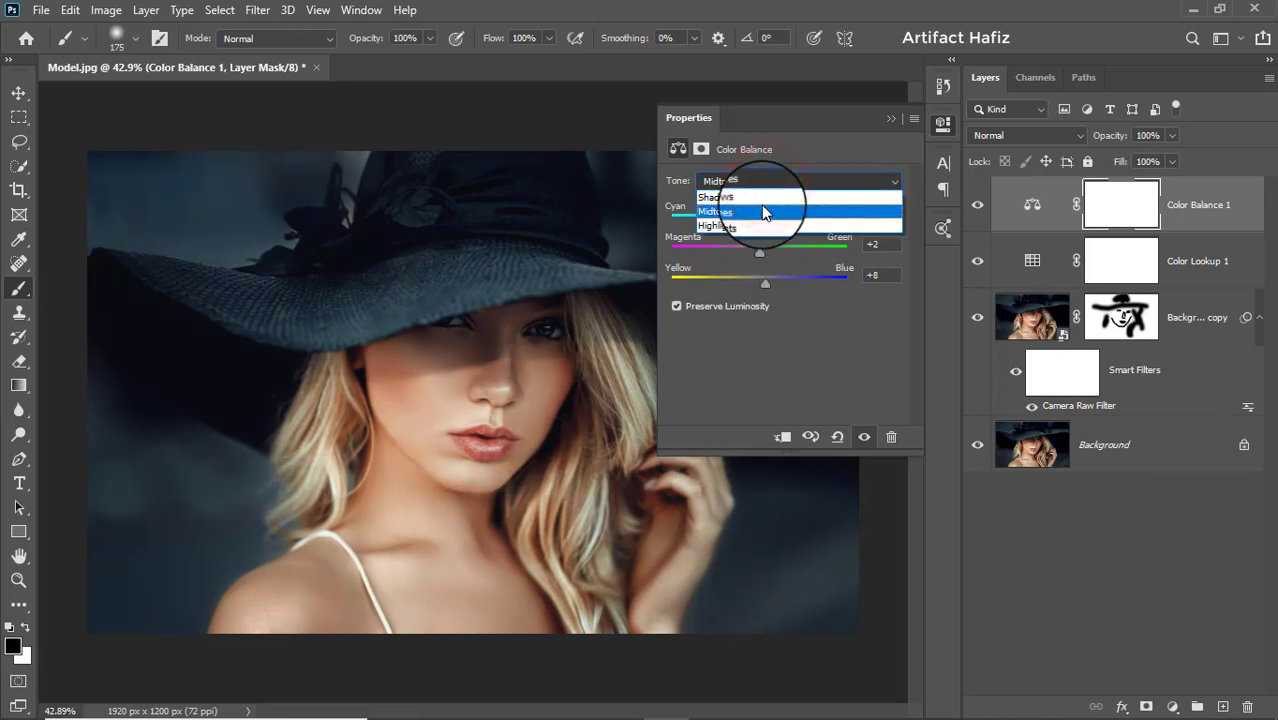
click(765, 197)
drag(758, 226, 750, 283)
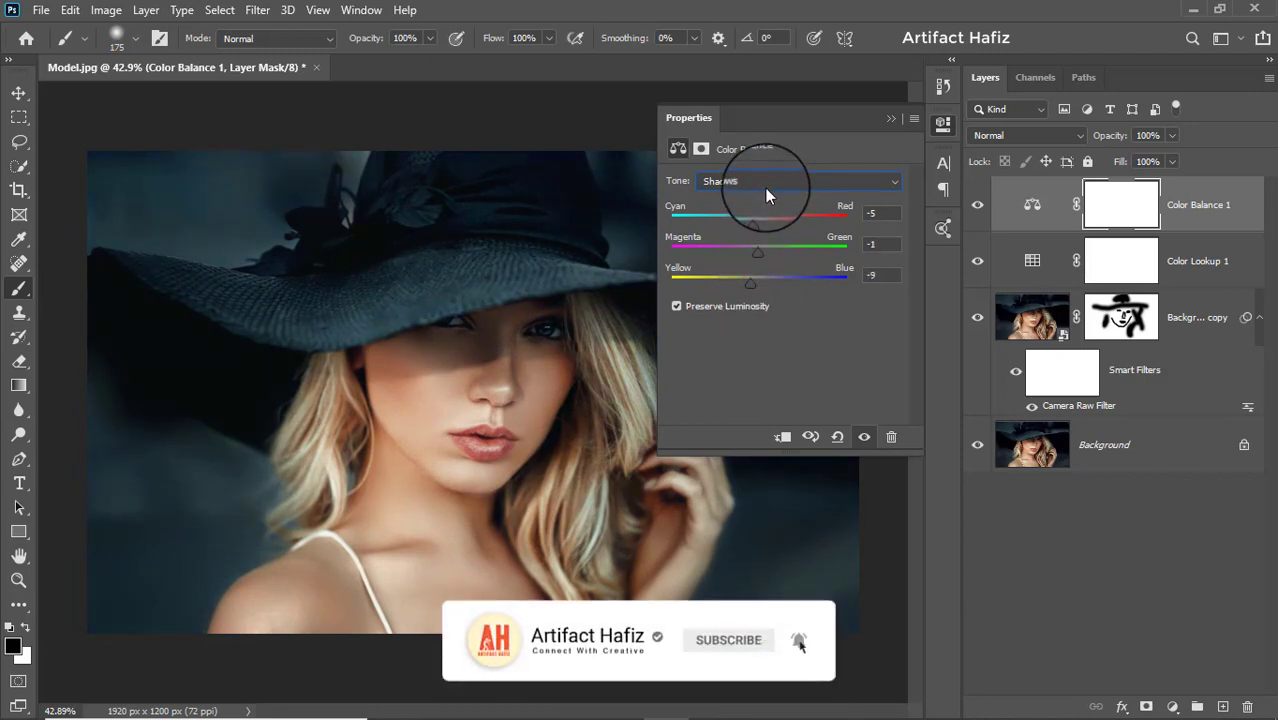
- Set the Color Balance highlights to +5, +5, +9
click(765, 188)
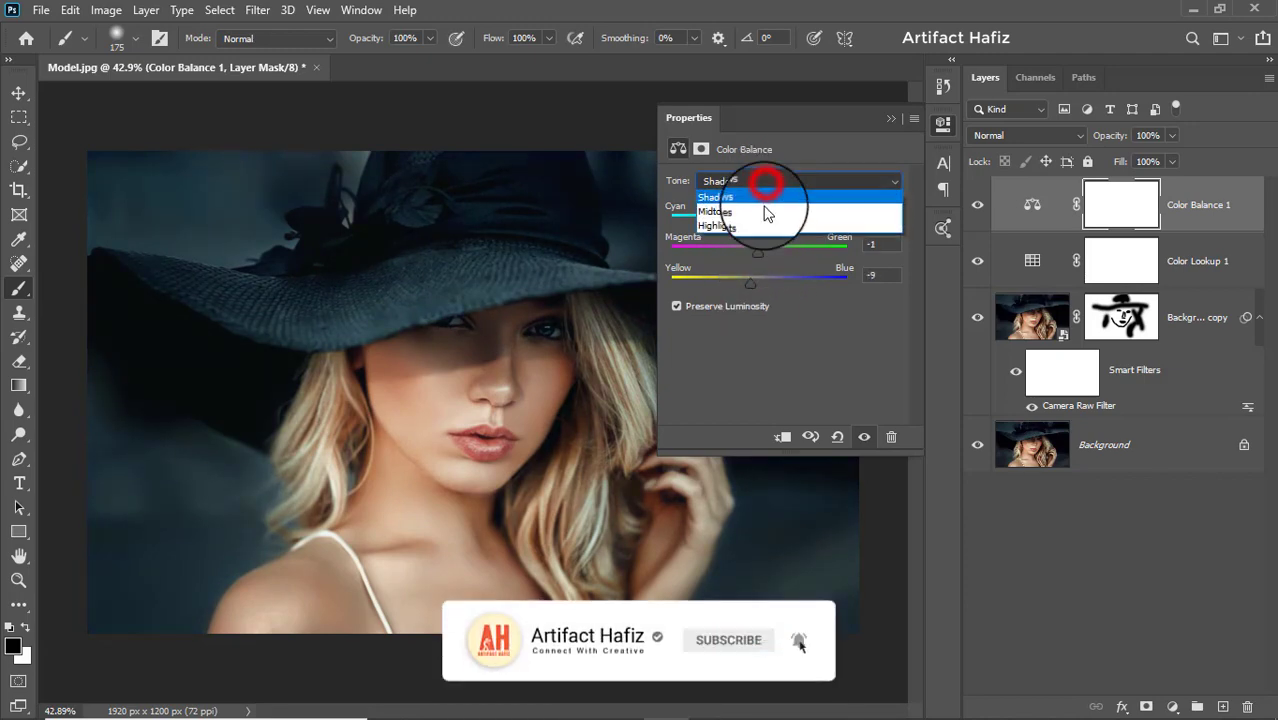
click(762, 222)
drag(758, 224, 767, 286)
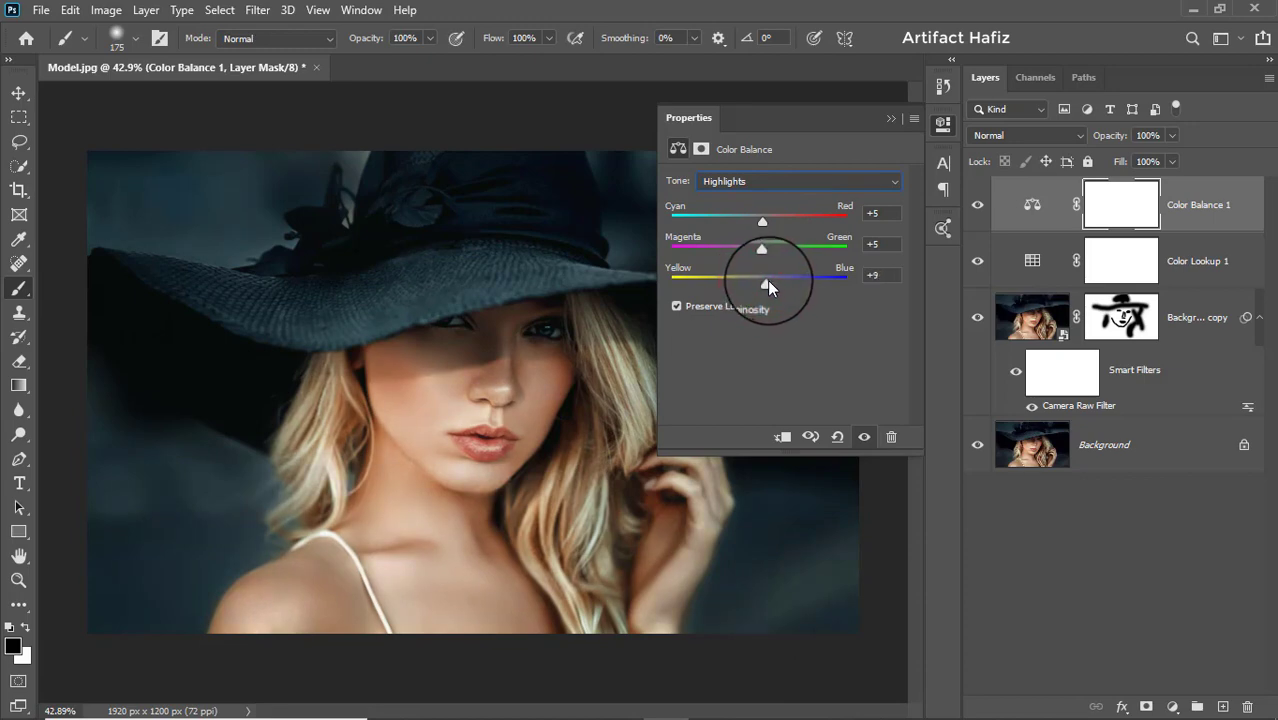
click(889, 119)
click(1208, 206)
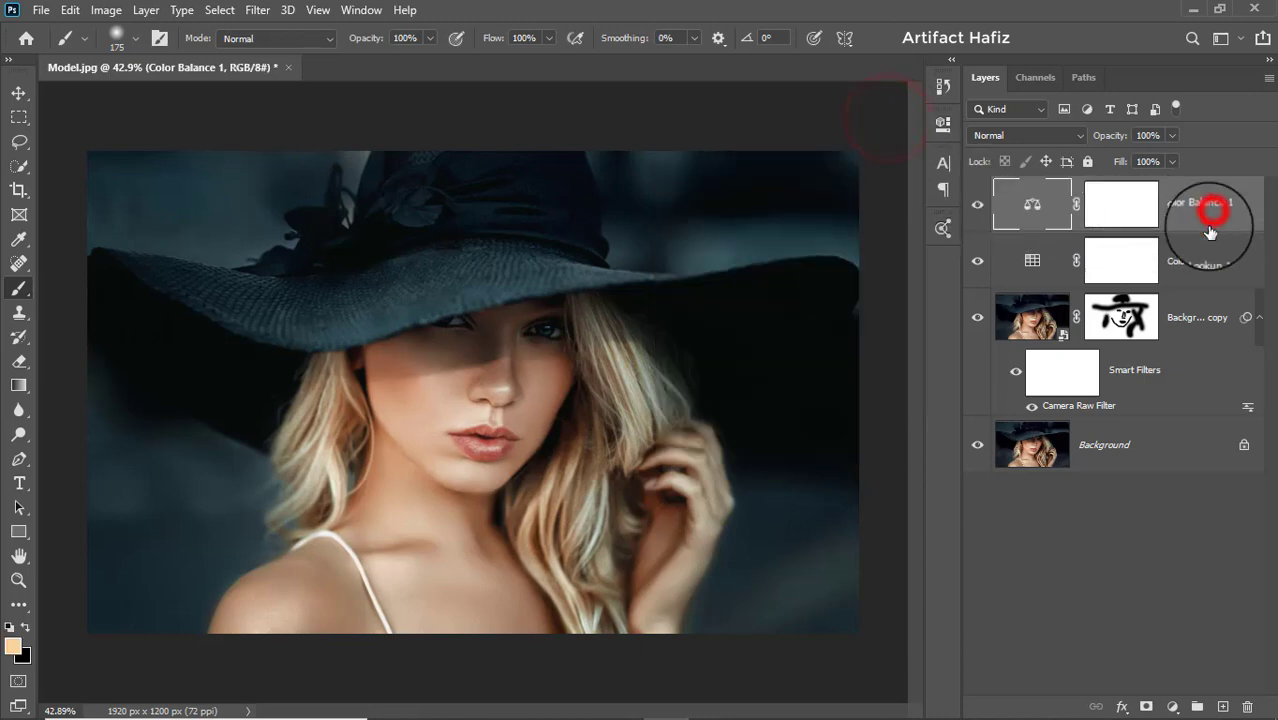
- Add a Curves layer with a midtone anchor and a slightly raised upper point
click(1172, 708)
click(1158, 467)
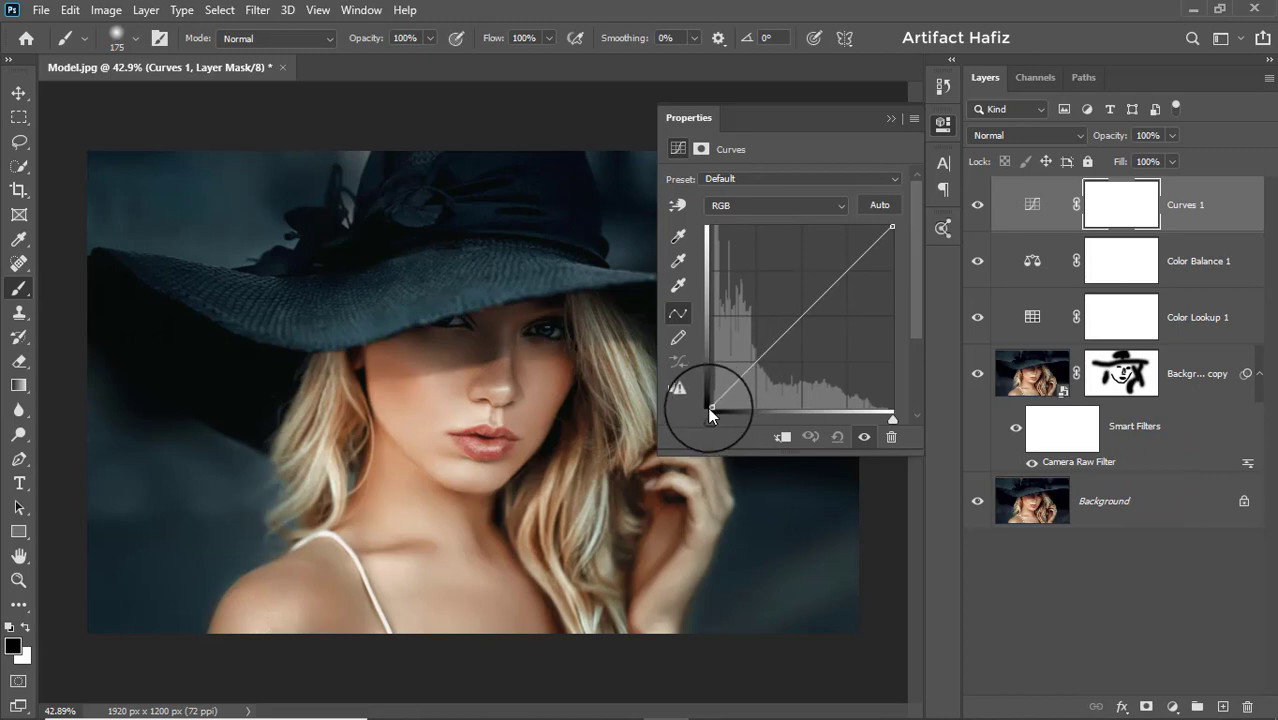
drag(708, 410, 709, 403)
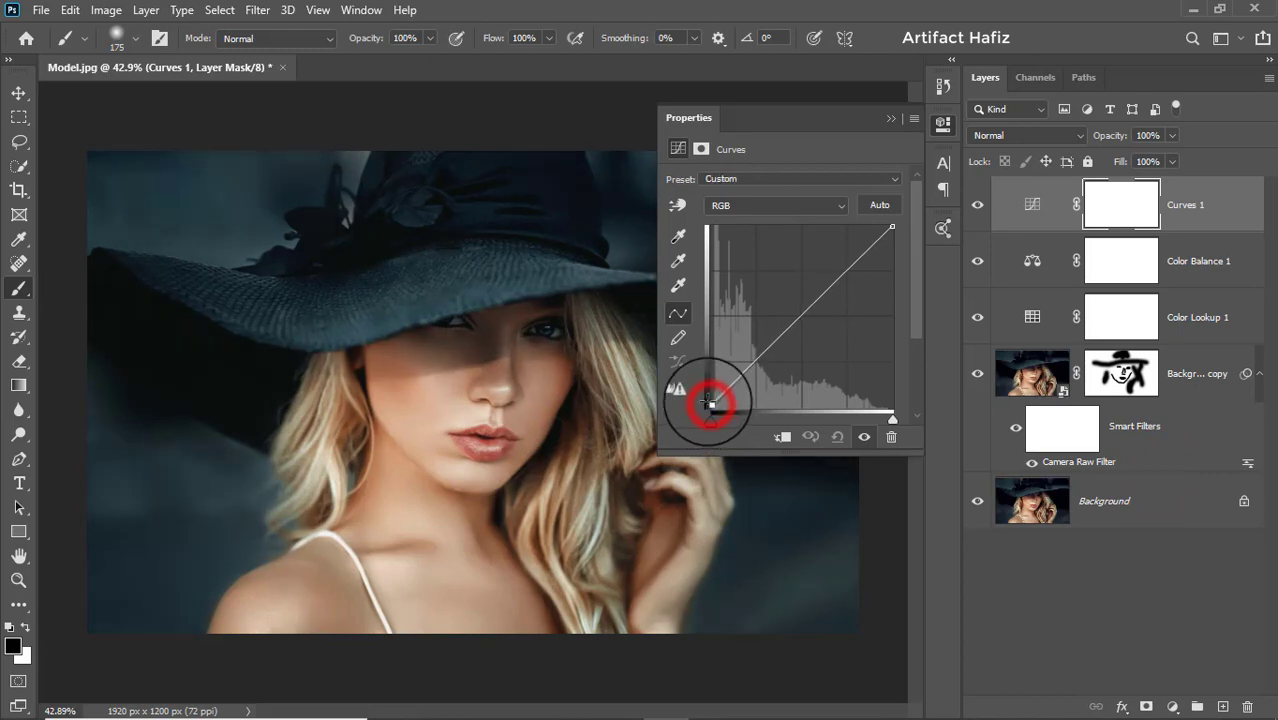
click(757, 361)
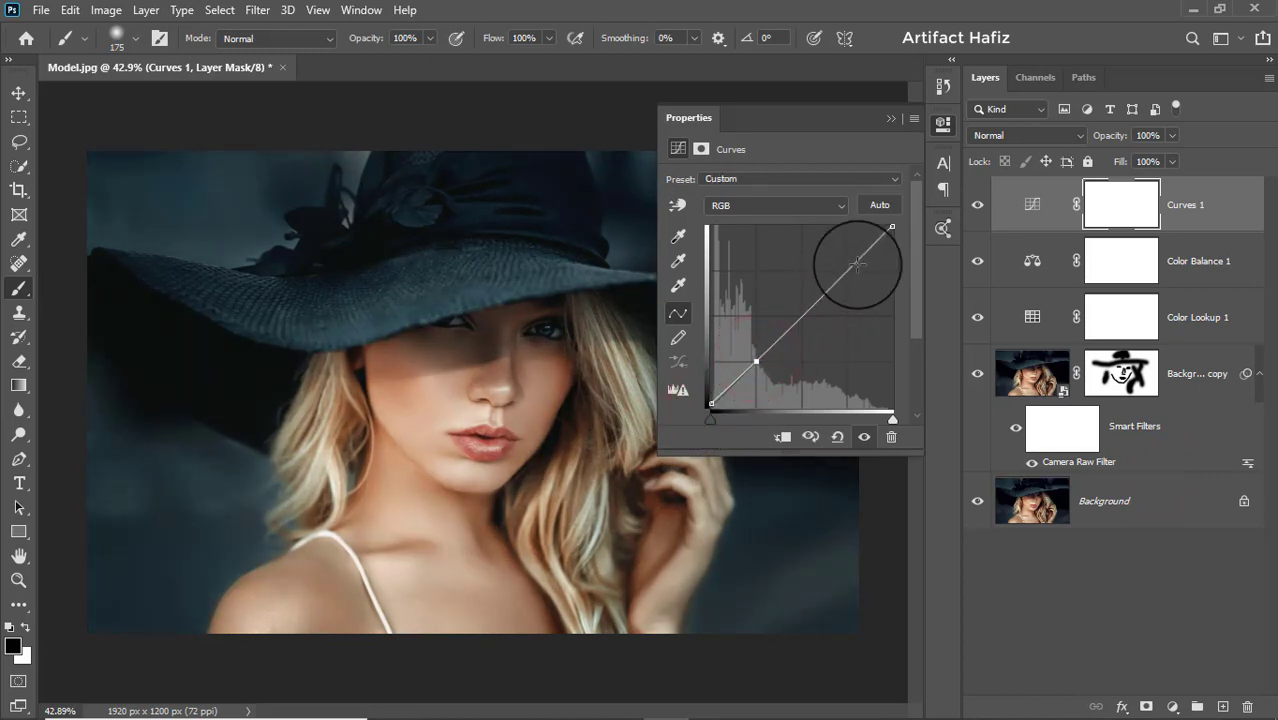
drag(852, 258, 853, 261)
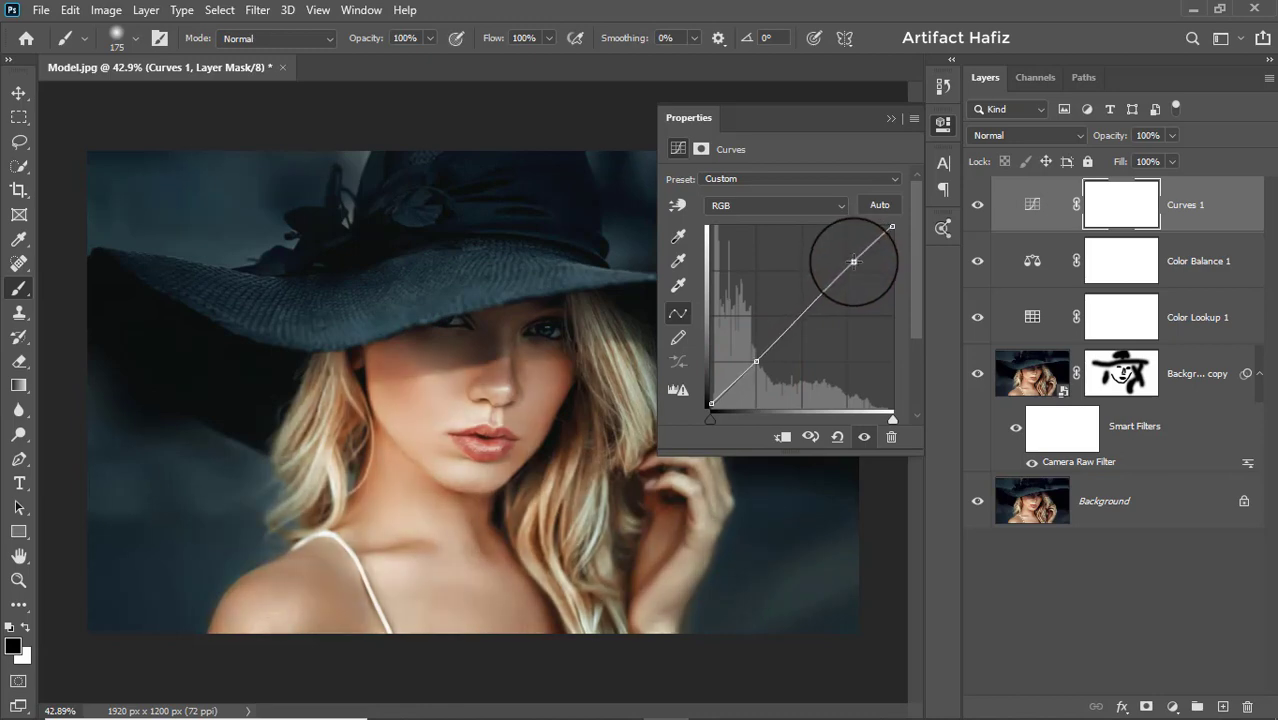
click(890, 119)
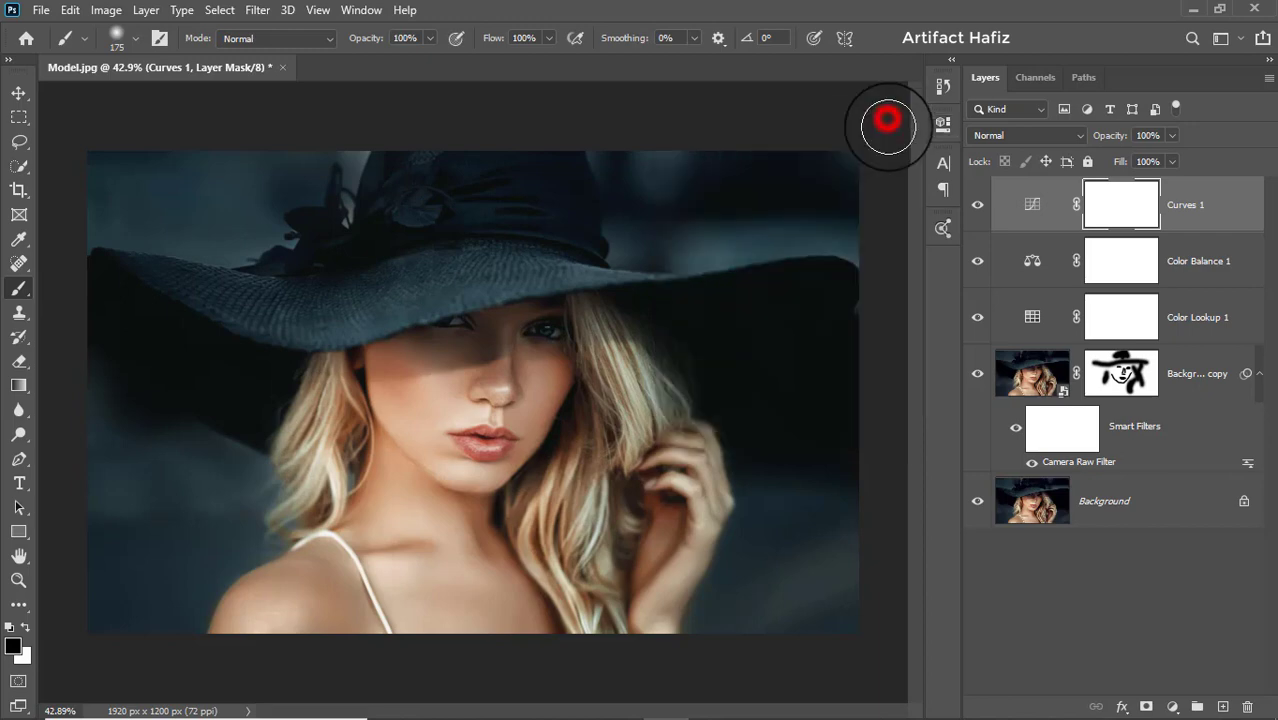
- Add a Levels layer with input levels 4, 1.00 and 234
click(1173, 707)
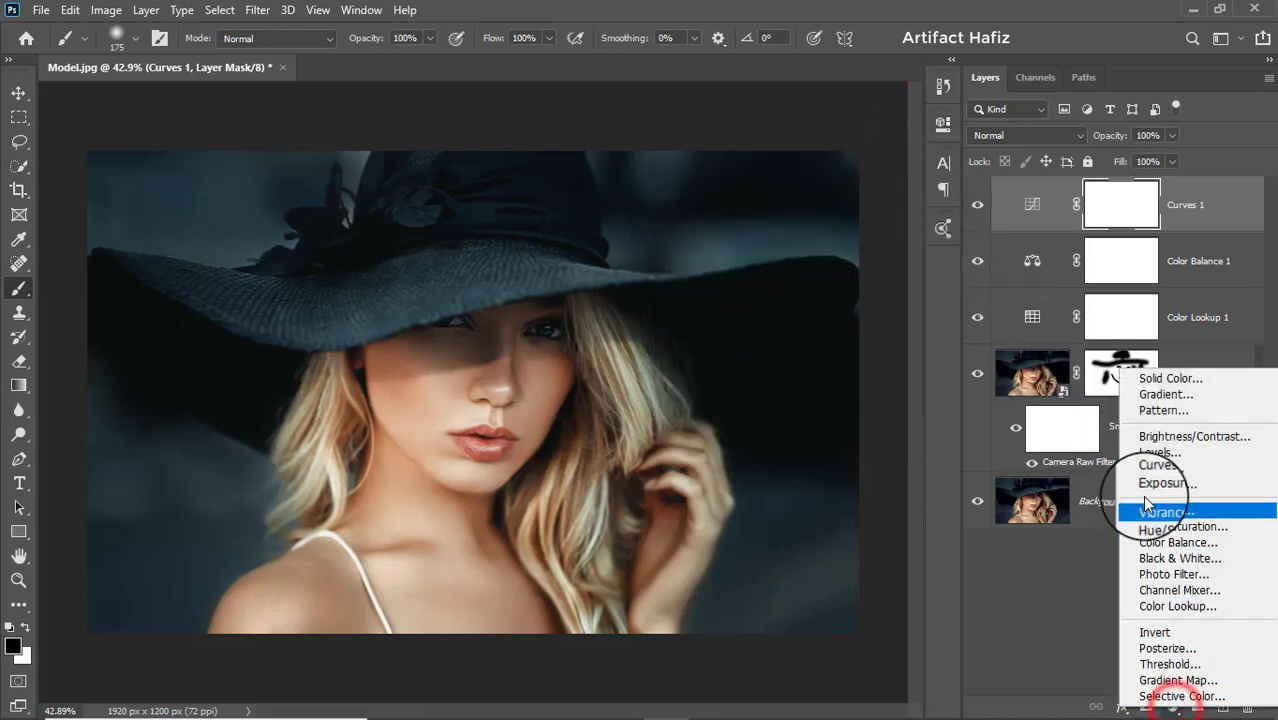
click(1157, 454)
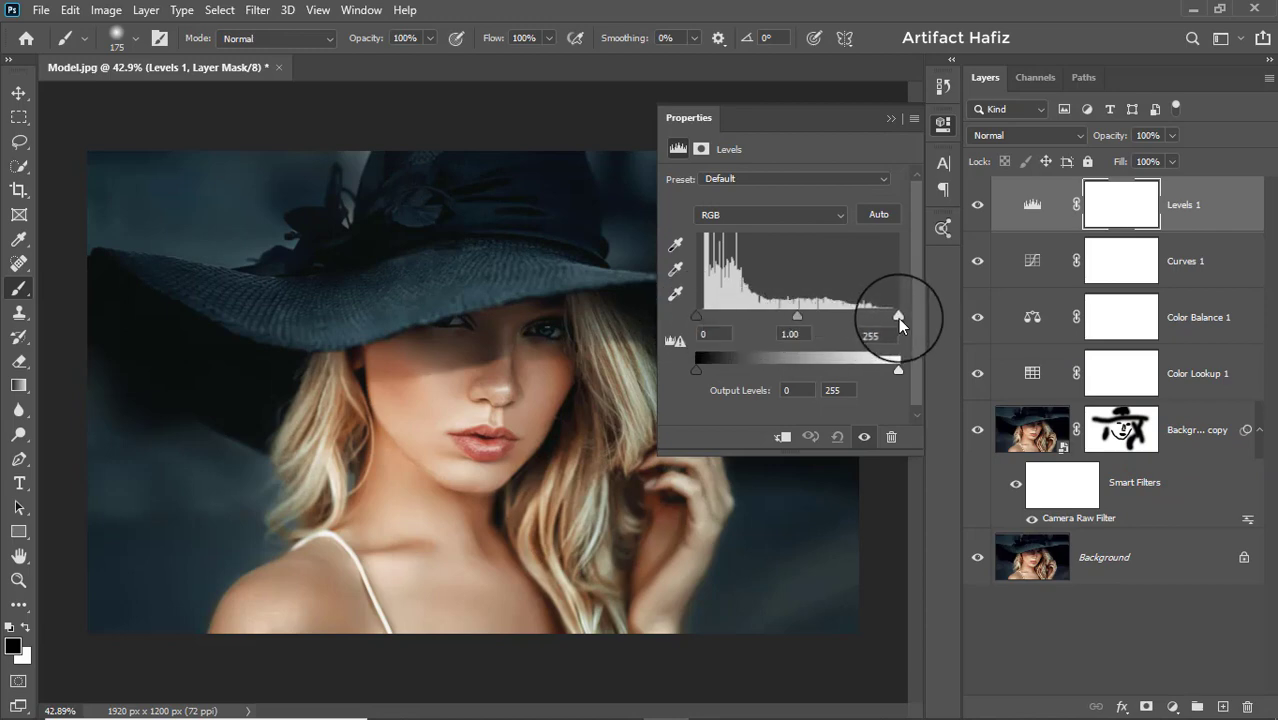
drag(898, 316, 883, 320)
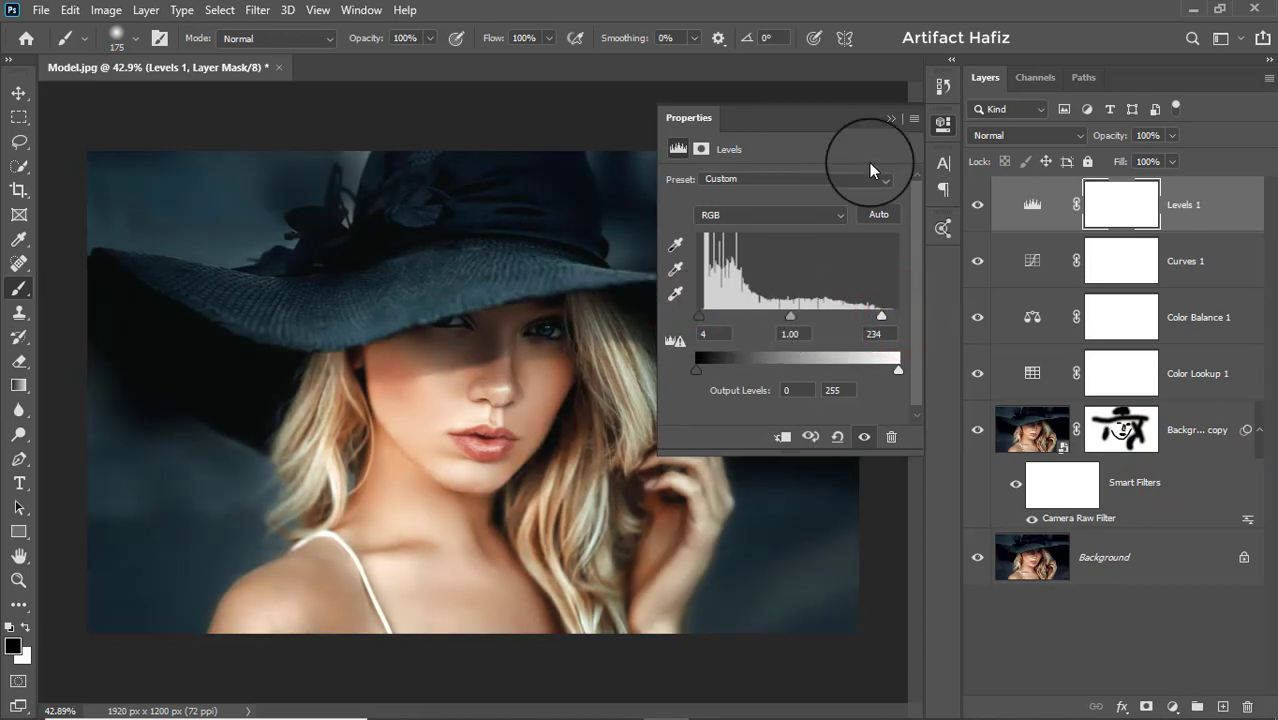
click(889, 117)
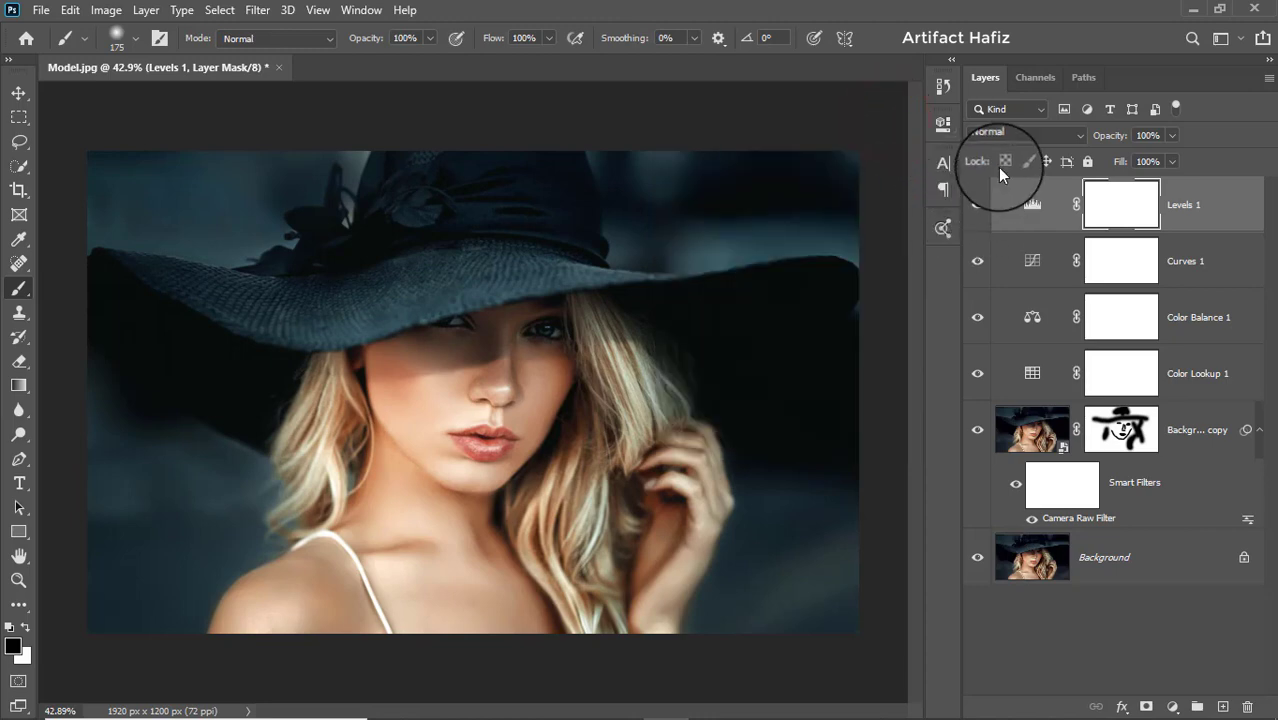
- Stamp all visible layers into a new smart object layer and open Camera Raw on it
click(1188, 207)
key(ctrl+alt+shift+e)
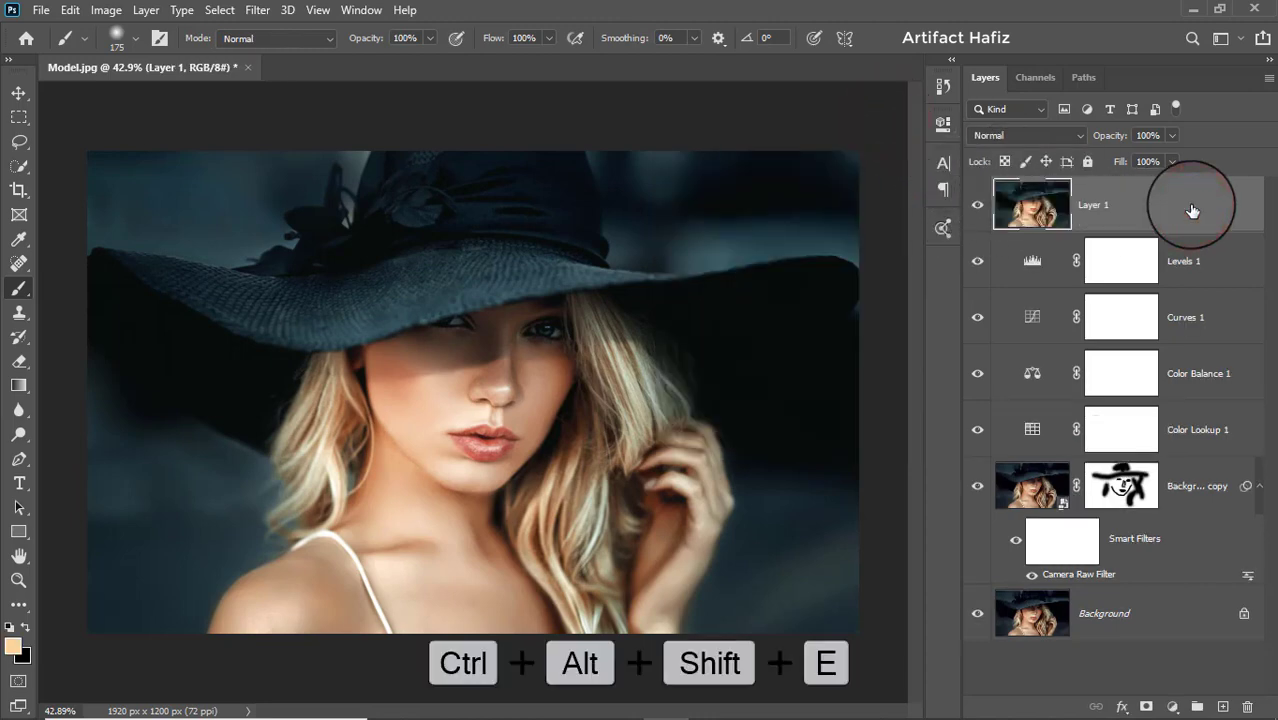
click(16, 94)
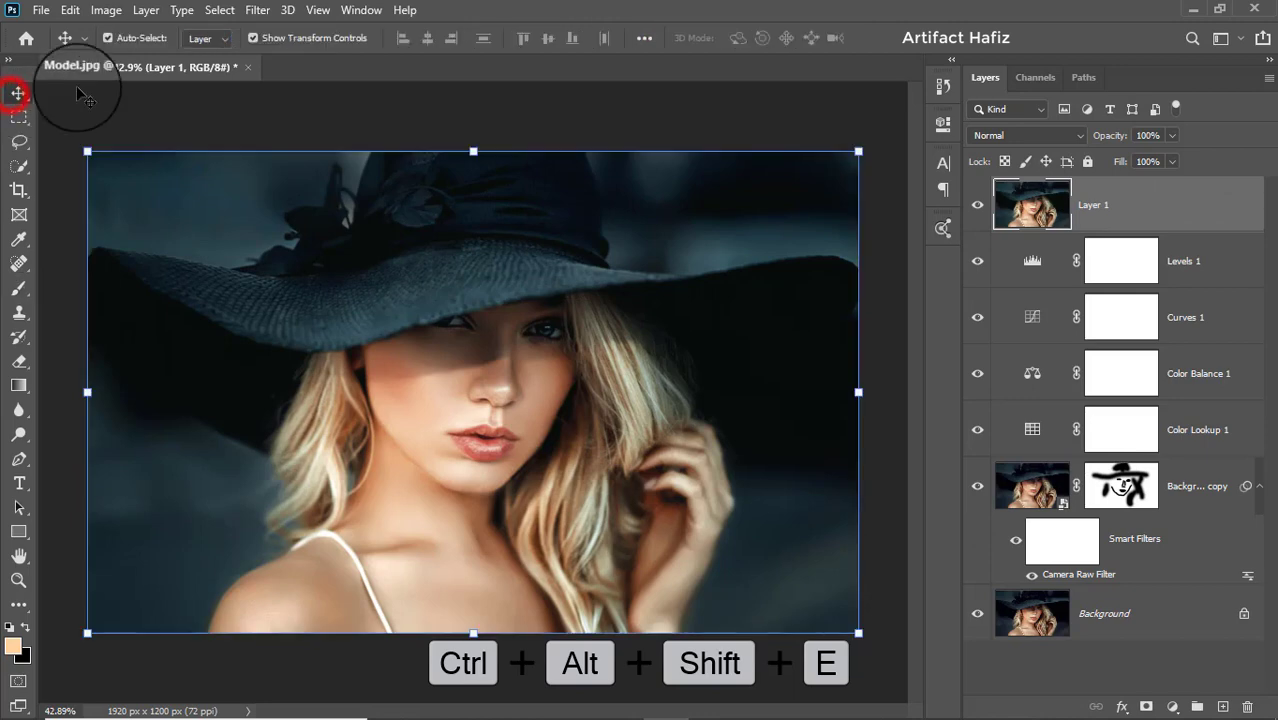
click(257, 12)
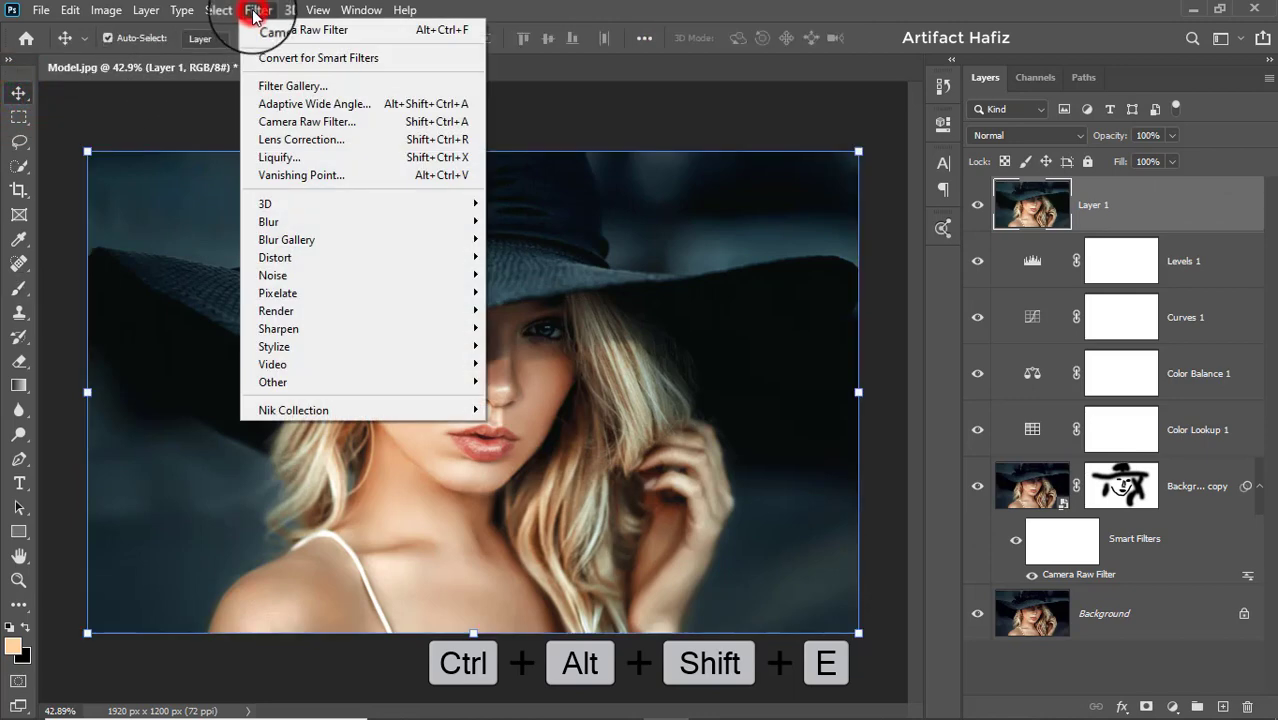
click(282, 58)
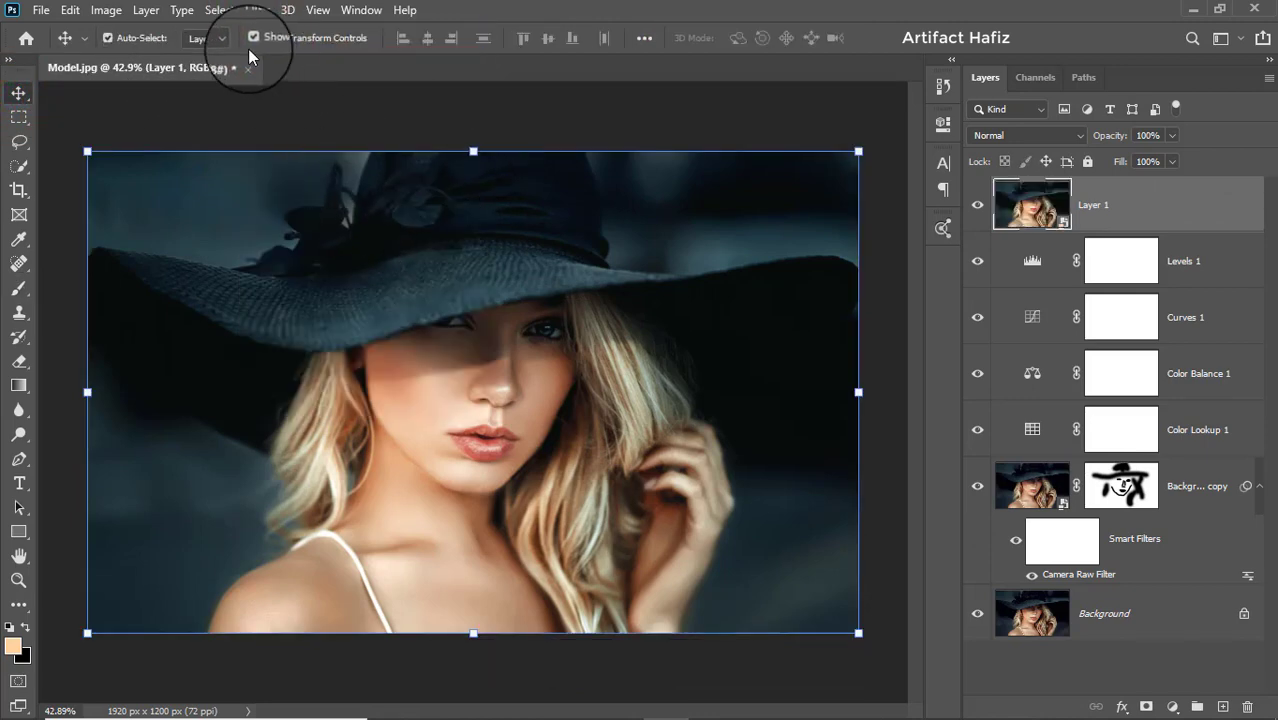
click(257, 10)
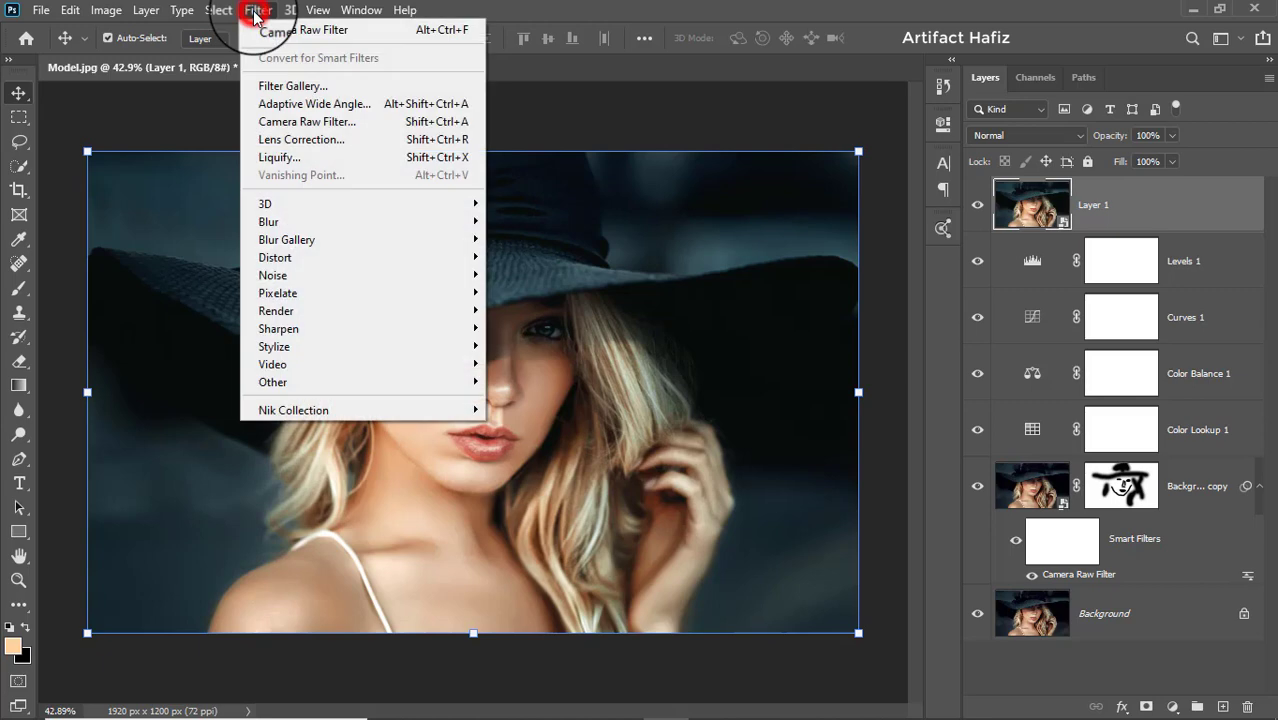
click(285, 121)
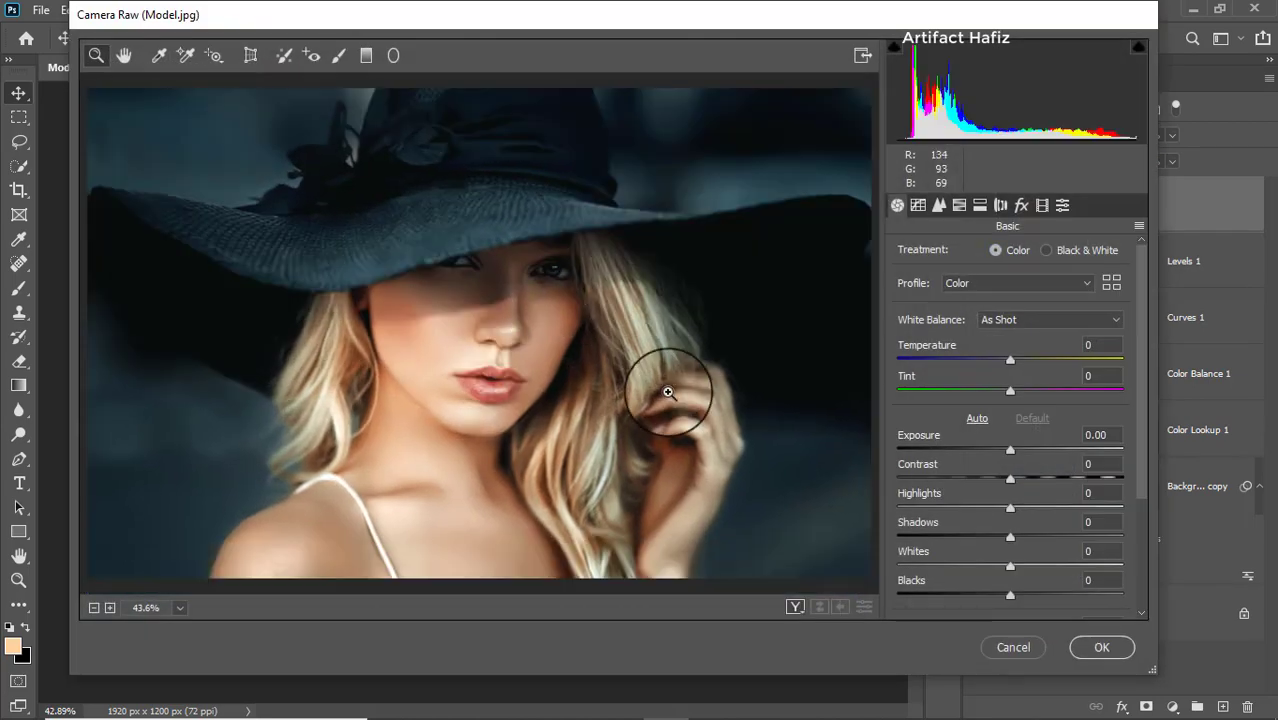
- Set Highlights -22, Whites +22, Blacks -6, Shadows +15, Clarity +30 and Contrast -14
scroll(1008, 478, down, 1)
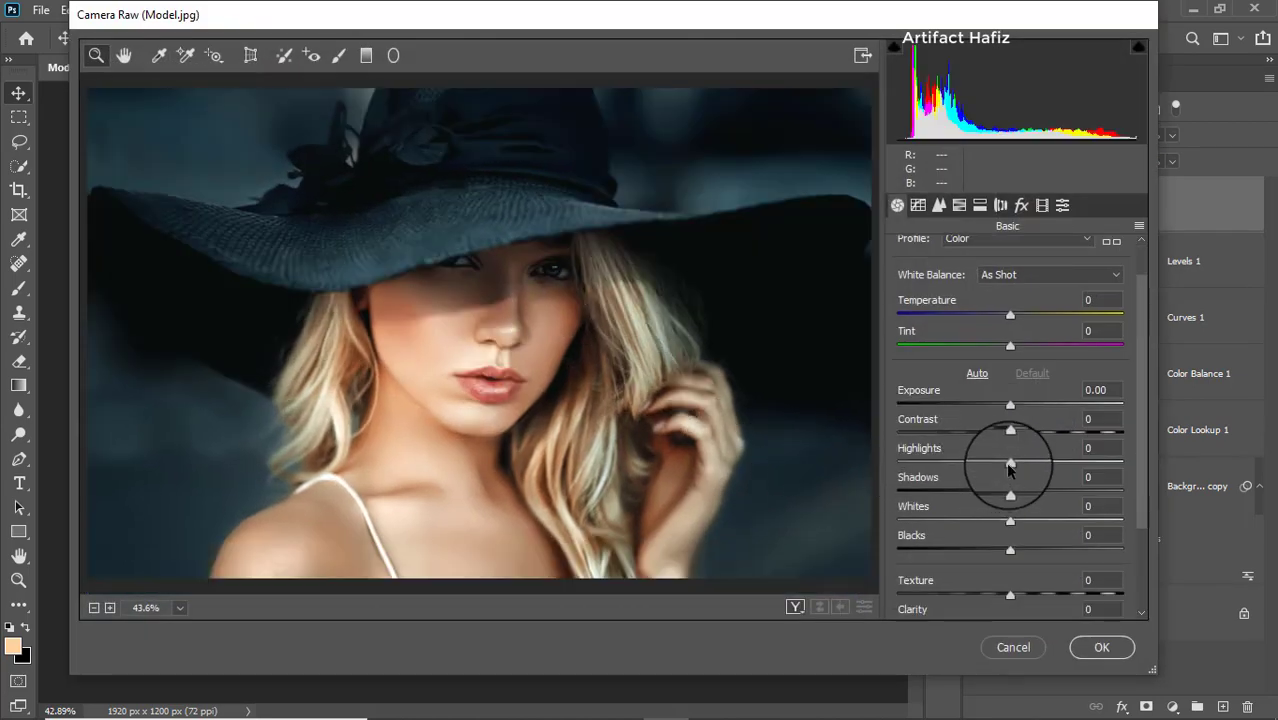
drag(1010, 460, 986, 464)
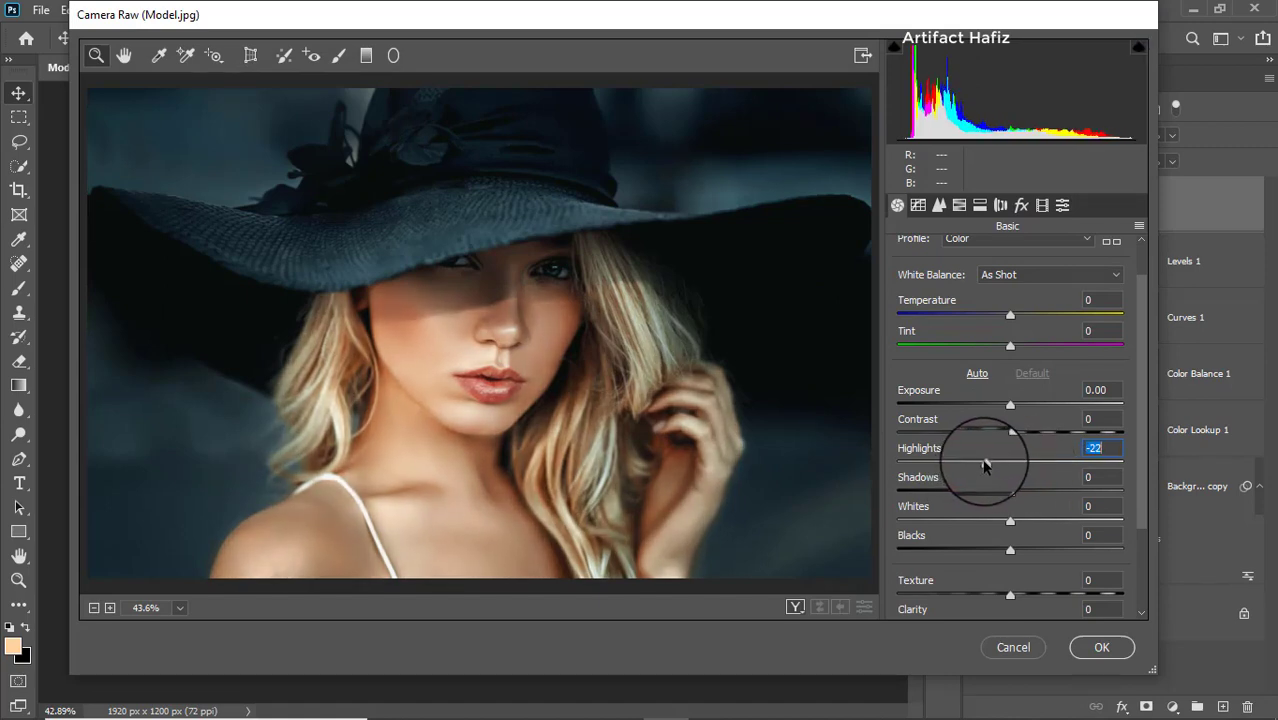
mouse_move(1010, 521)
mouse_down()
mouse_move(1037, 522)
mouse_move(1003, 549)
mouse_up()
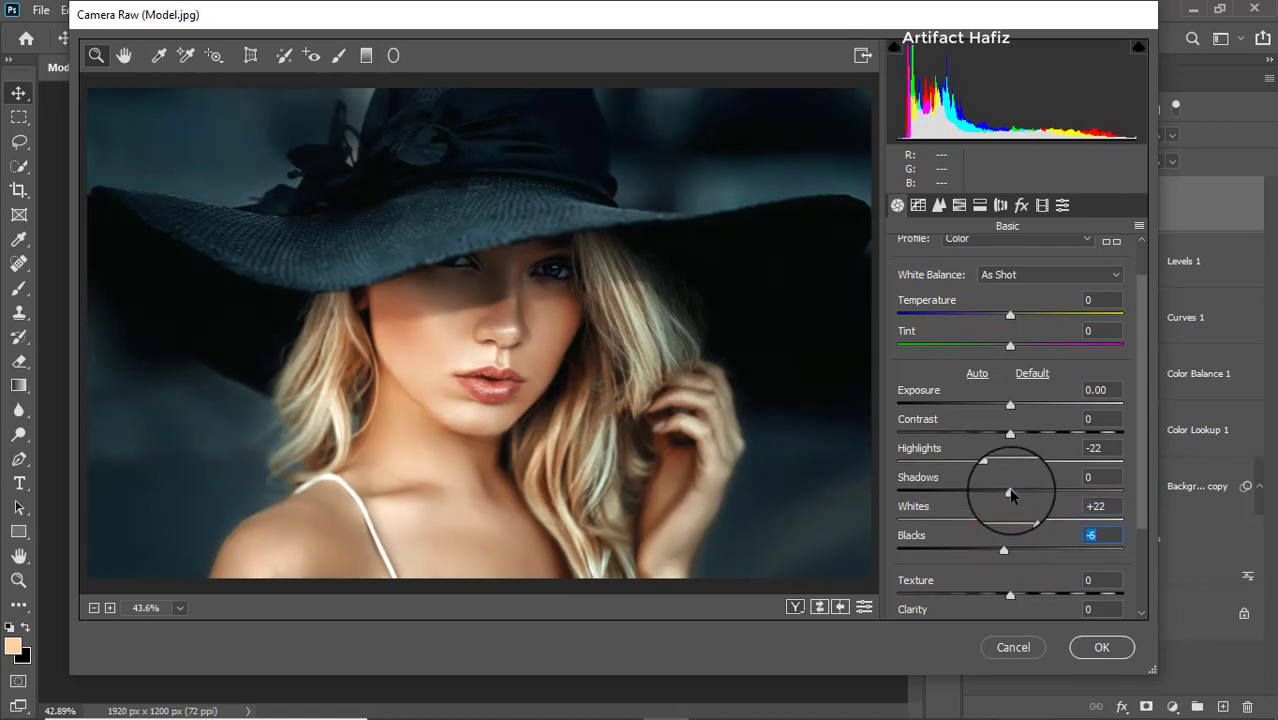
drag(1010, 491, 1031, 491)
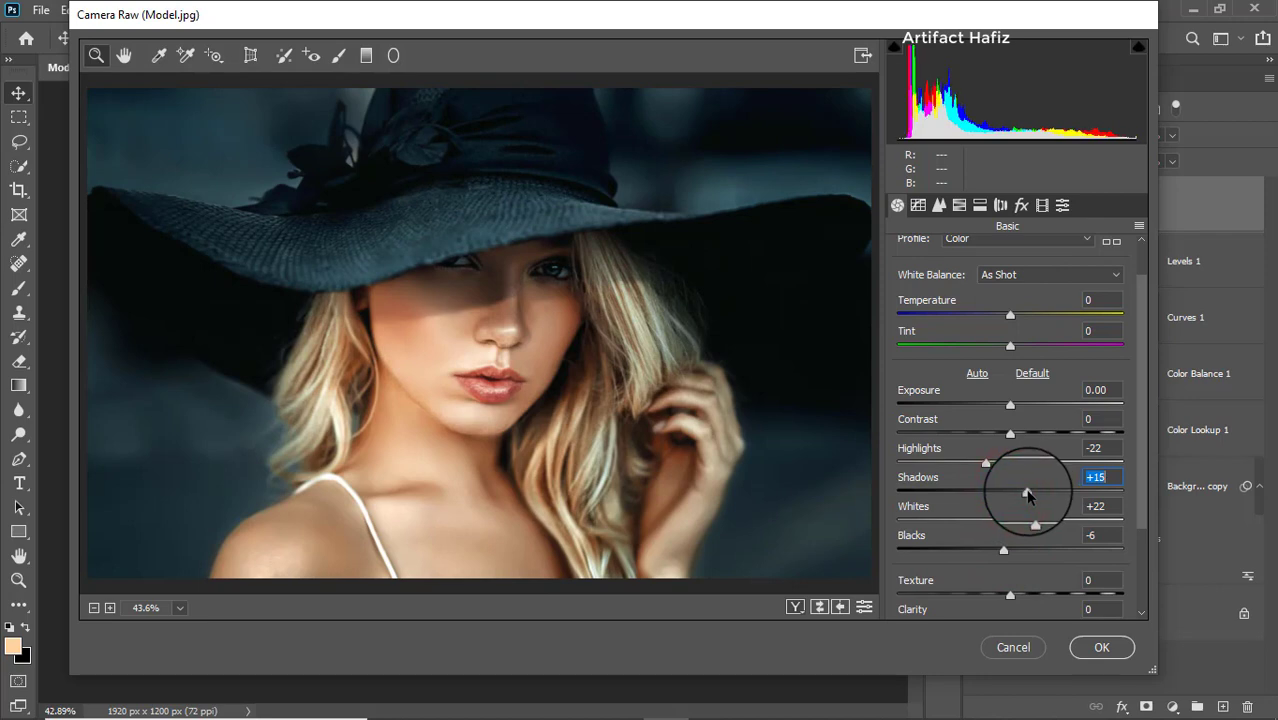
scroll(1028, 495, down, 2)
drag(1011, 533, 1045, 533)
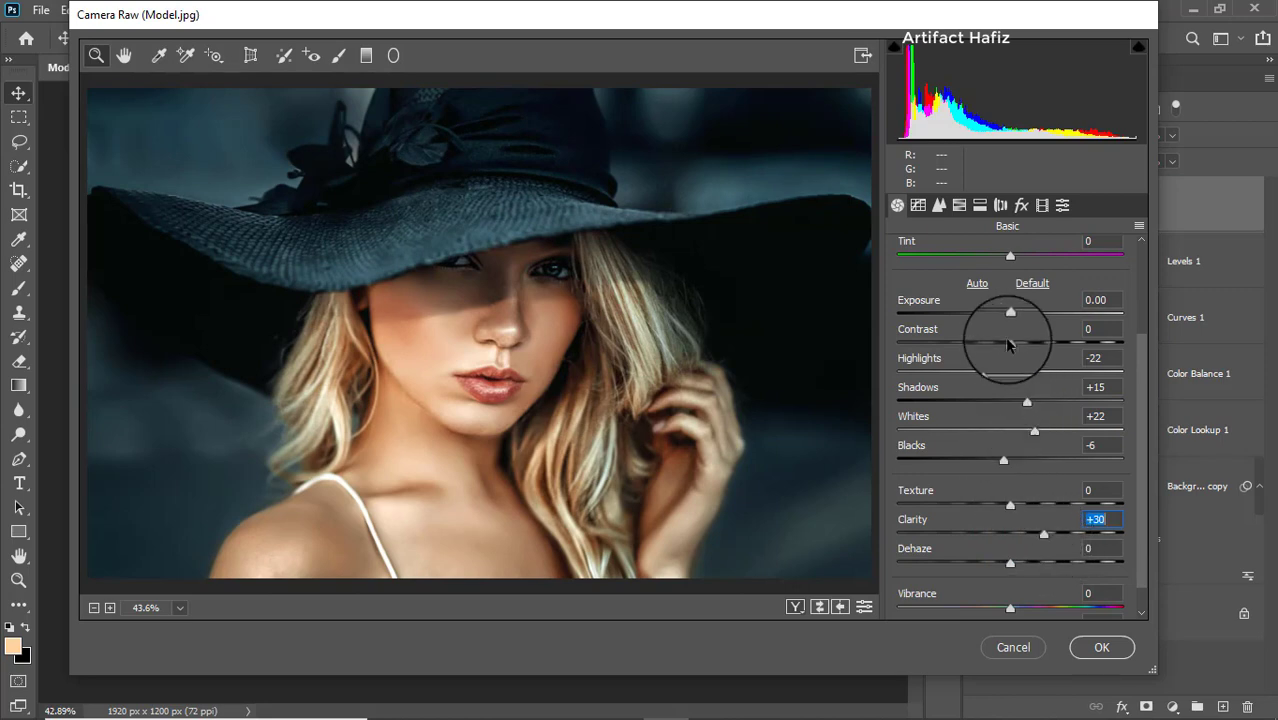
drag(1008, 342, 995, 346)
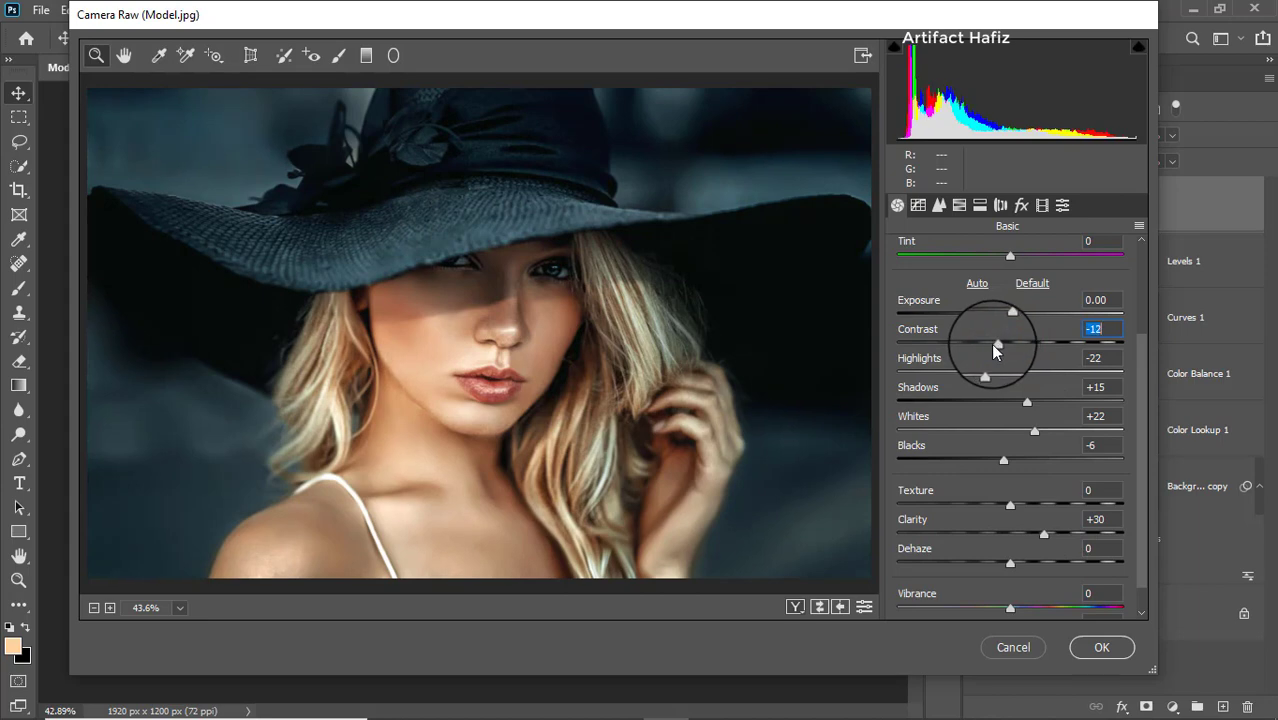
scroll(1003, 420, down, 1)
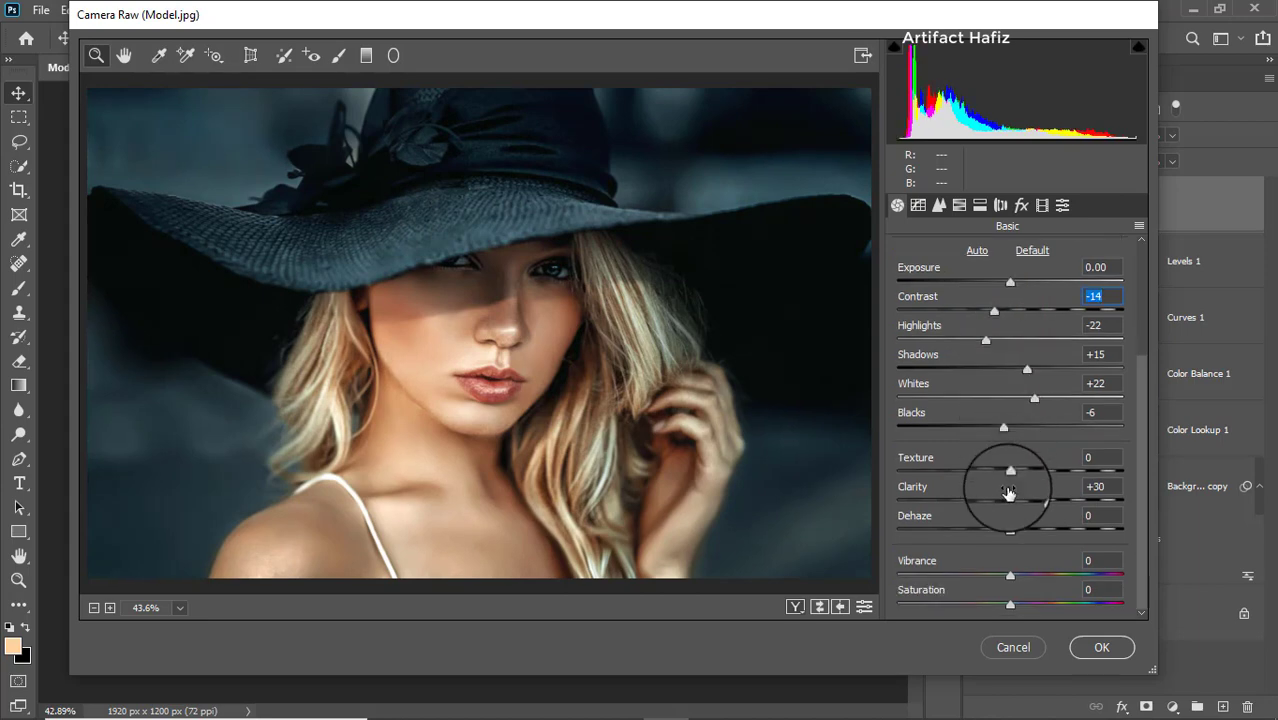
- Boost Aquas +28 and Blues +41 saturation while muting oranges, yellows and Greens -20
click(959, 205)
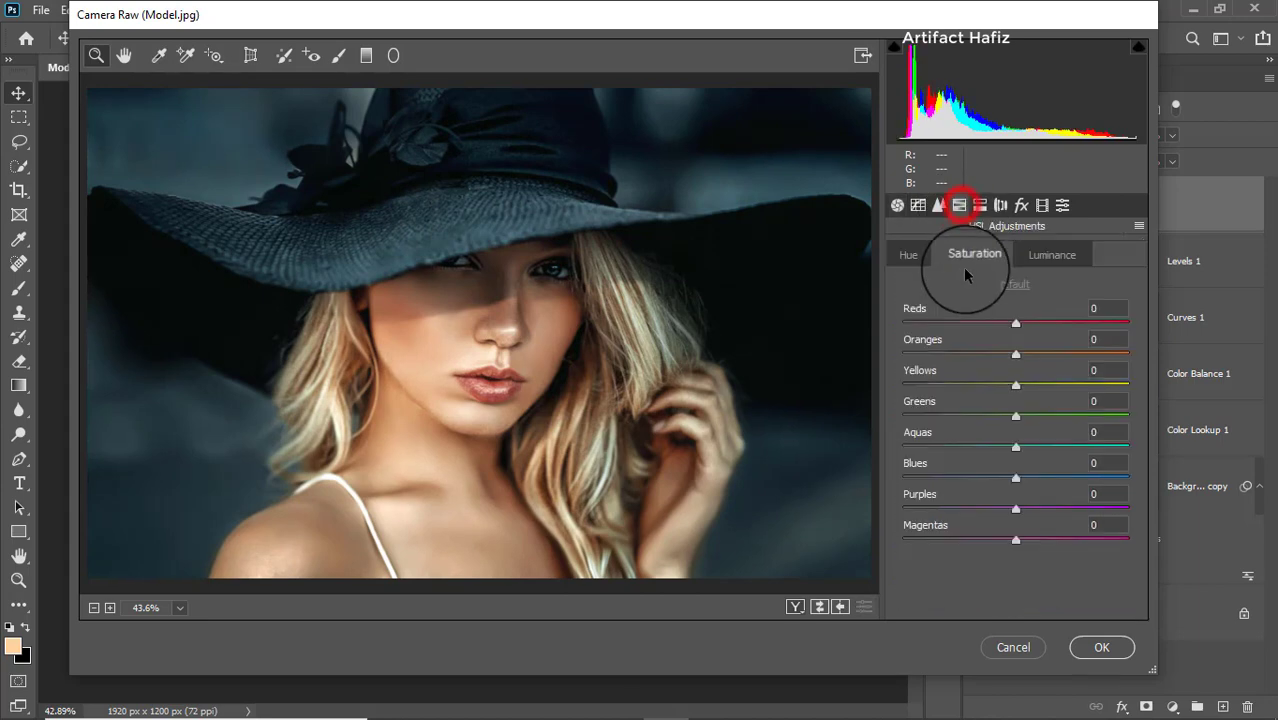
drag(1010, 321, 1028, 324)
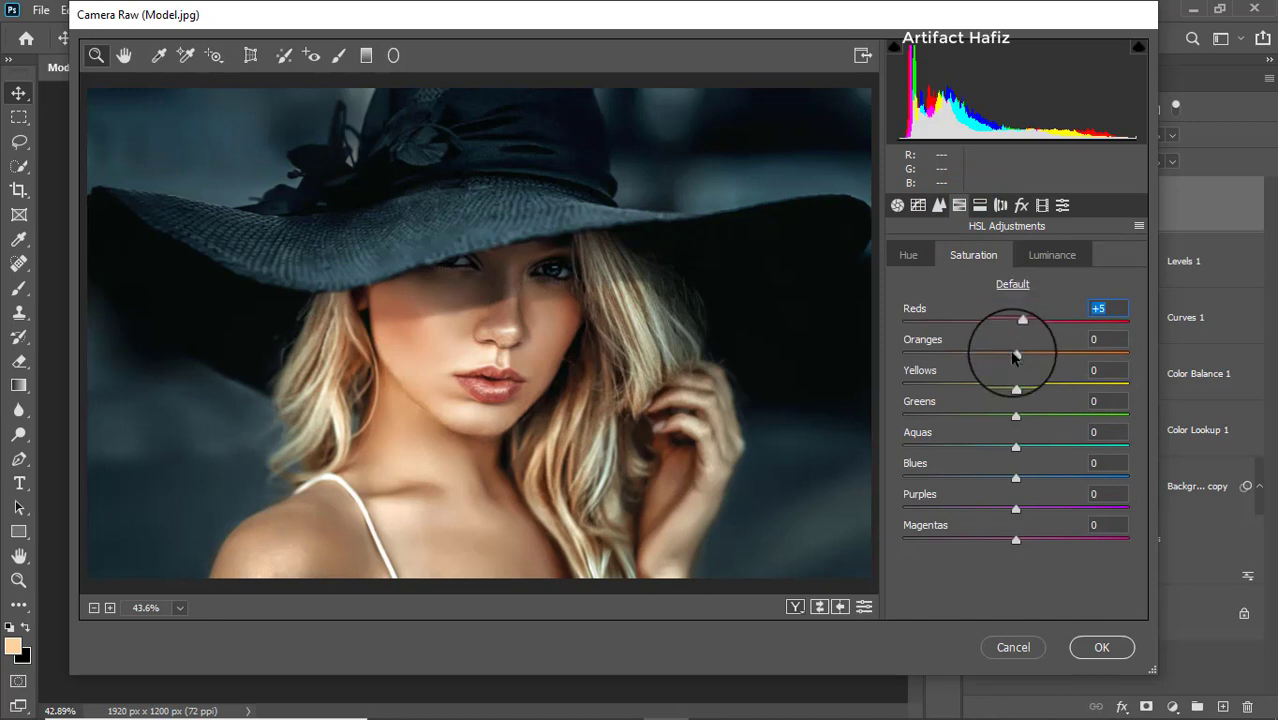
mouse_move(1016, 356)
mouse_down()
mouse_move(1005, 352)
mouse_move(995, 386)
mouse_move(1006, 386)
mouse_move(976, 420)
mouse_move(1048, 446)
mouse_move(1039, 478)
mouse_up()
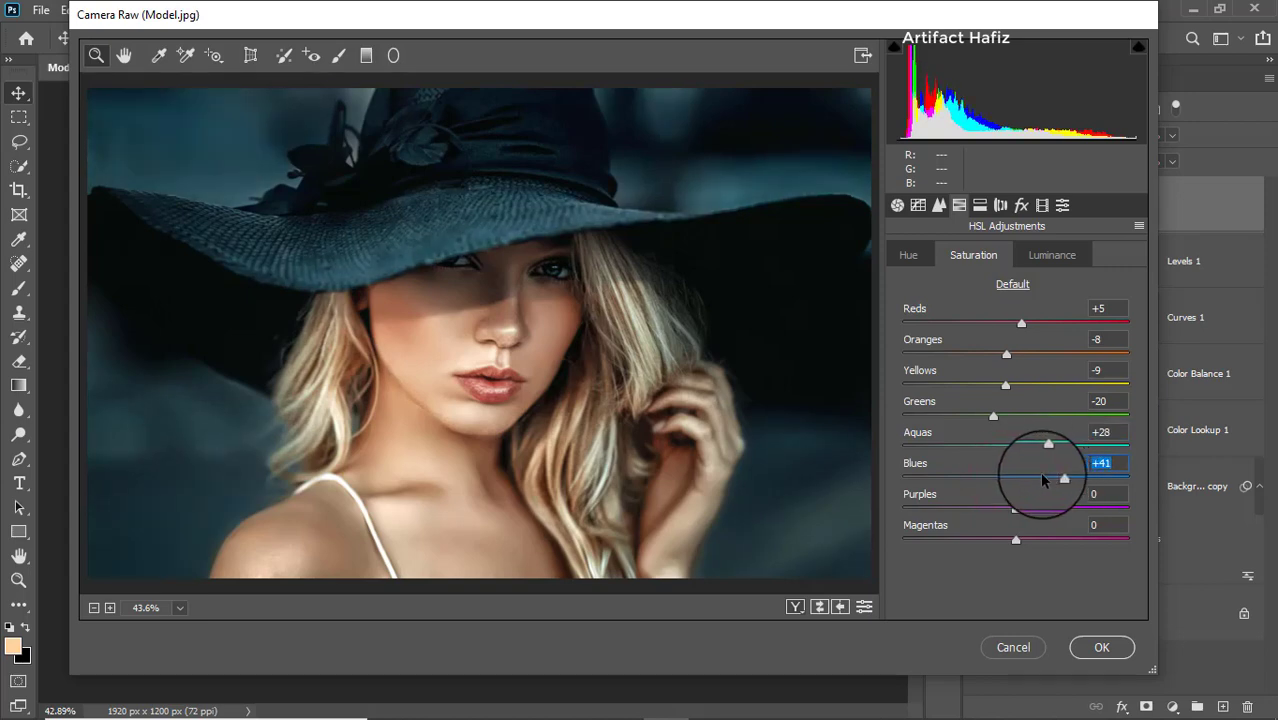
- Darken Aquas and Blues luminance to -11/-14 and shift the Aquas hue to -12
click(1048, 256)
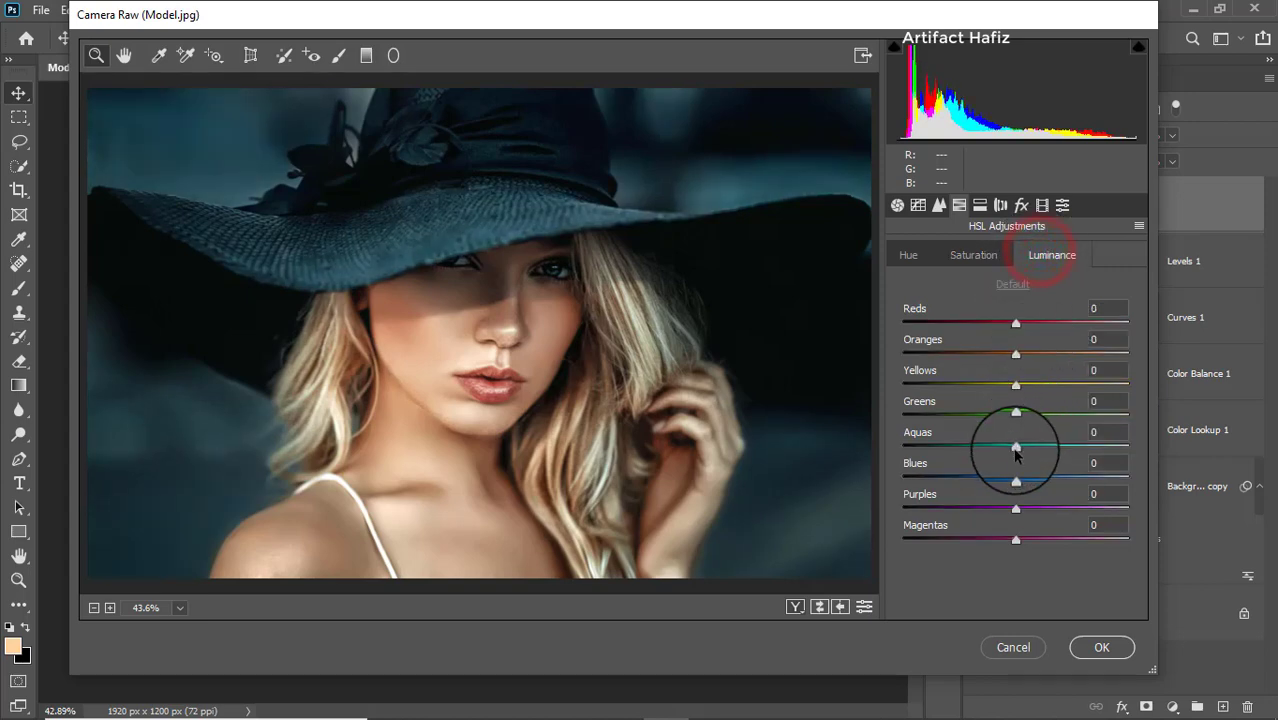
mouse_move(1016, 446)
mouse_down()
mouse_move(1004, 445)
mouse_move(1001, 481)
mouse_up()
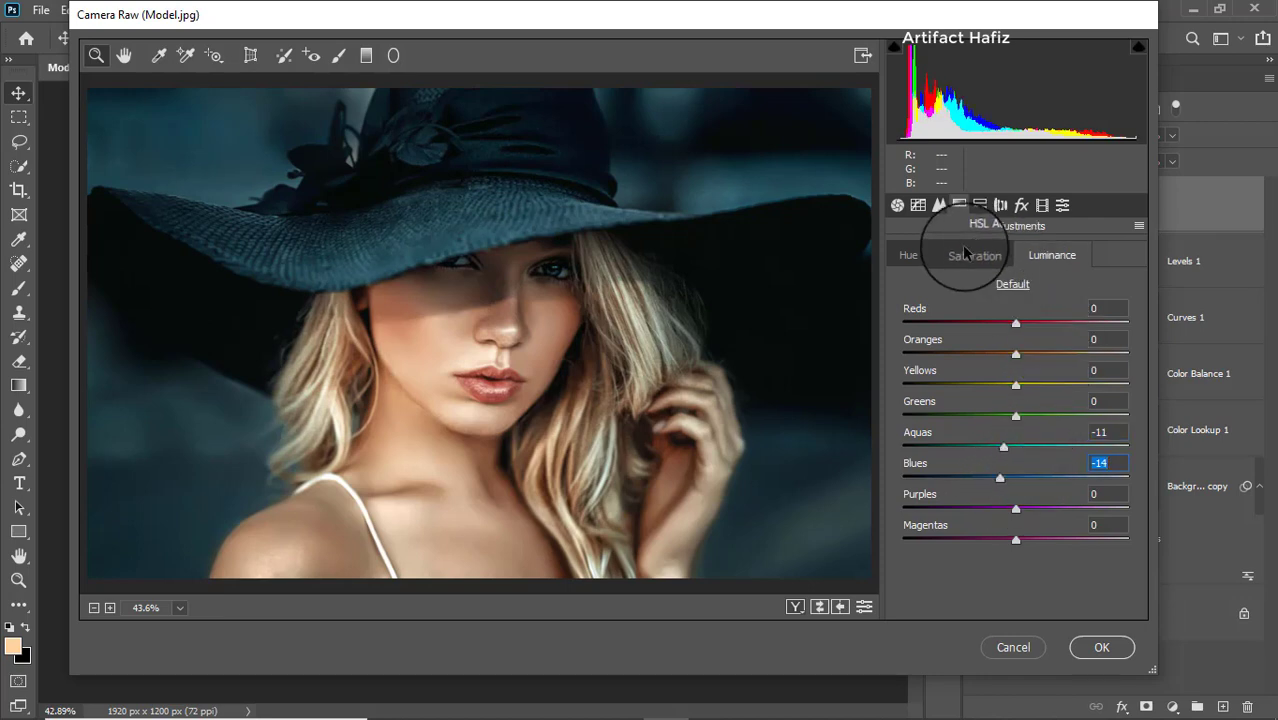
click(918, 258)
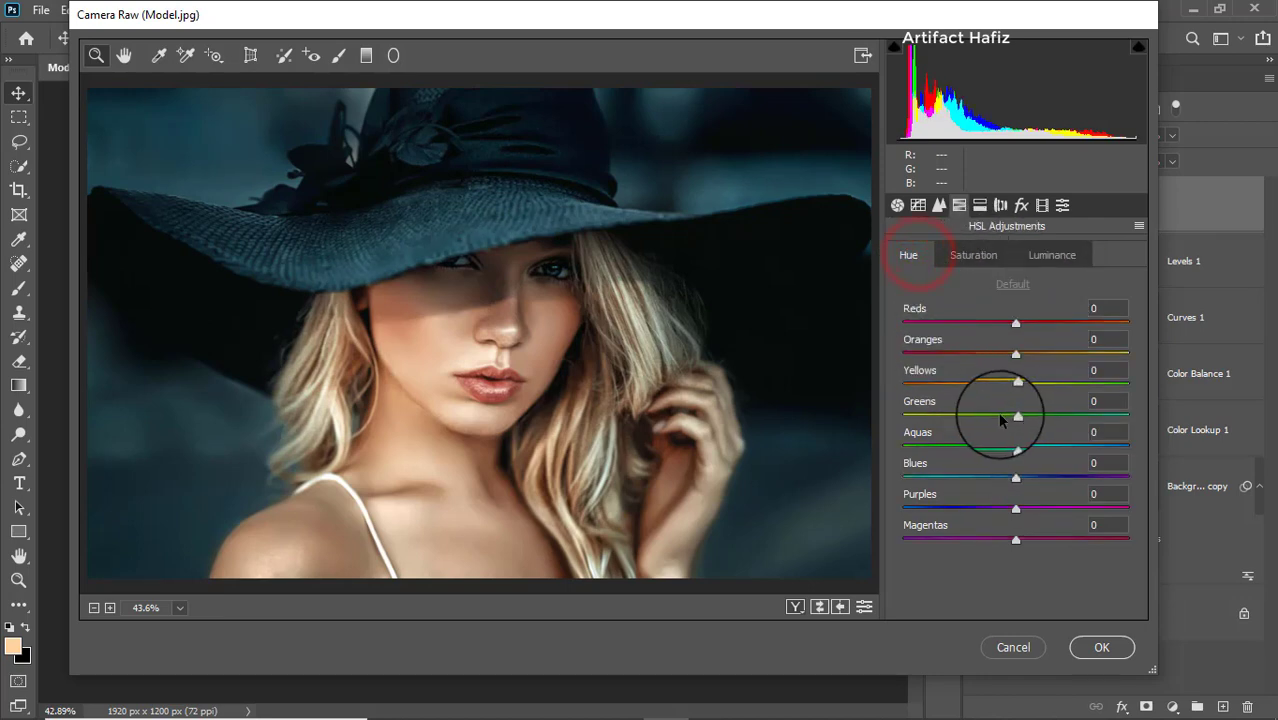
mouse_move(1015, 447)
mouse_down()
mouse_move(1003, 446)
mouse_move(999, 478)
mouse_up()
- Set Sharpening Amount to 14 and Luminance noise reduction to 6
click(939, 205)
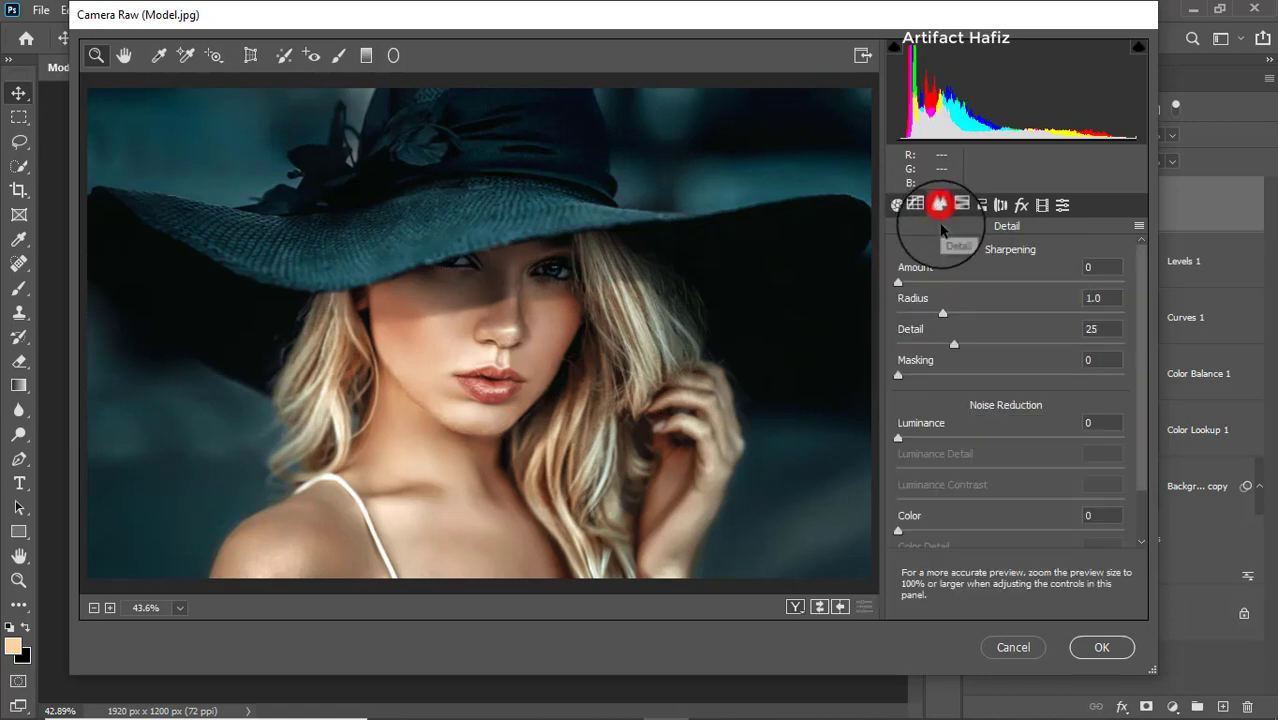
drag(898, 281, 911, 284)
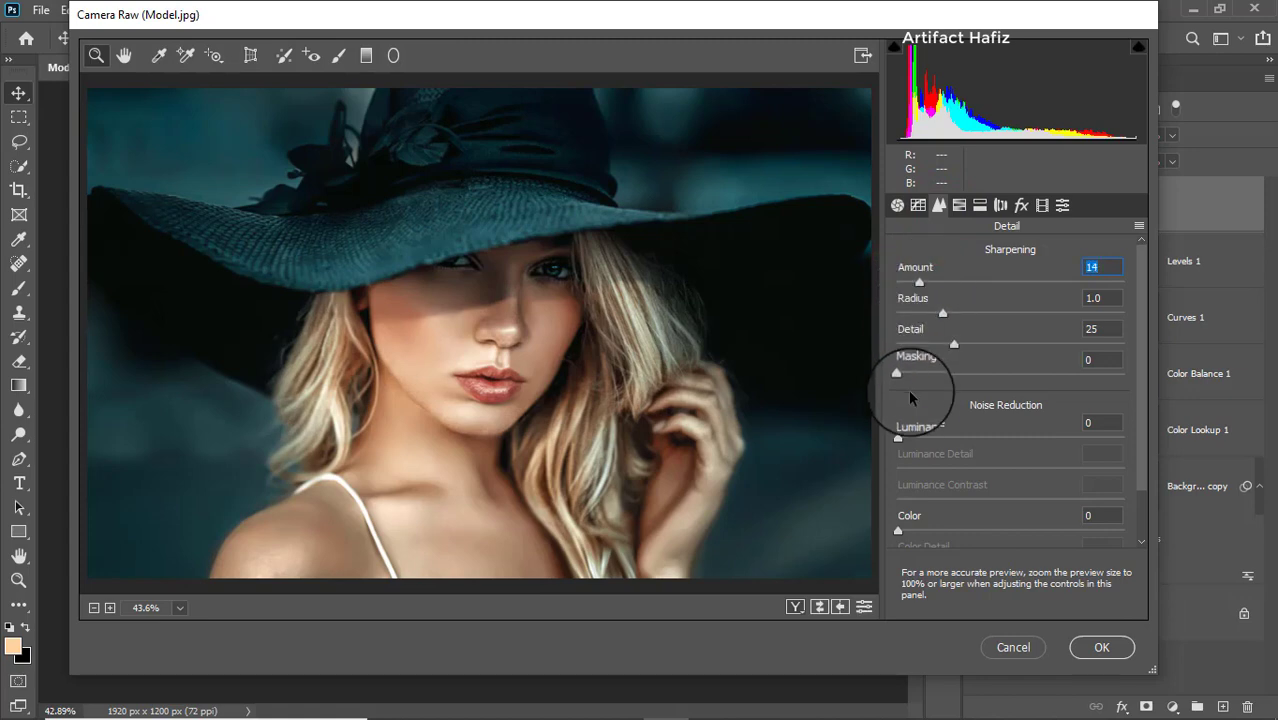
drag(898, 437, 910, 441)
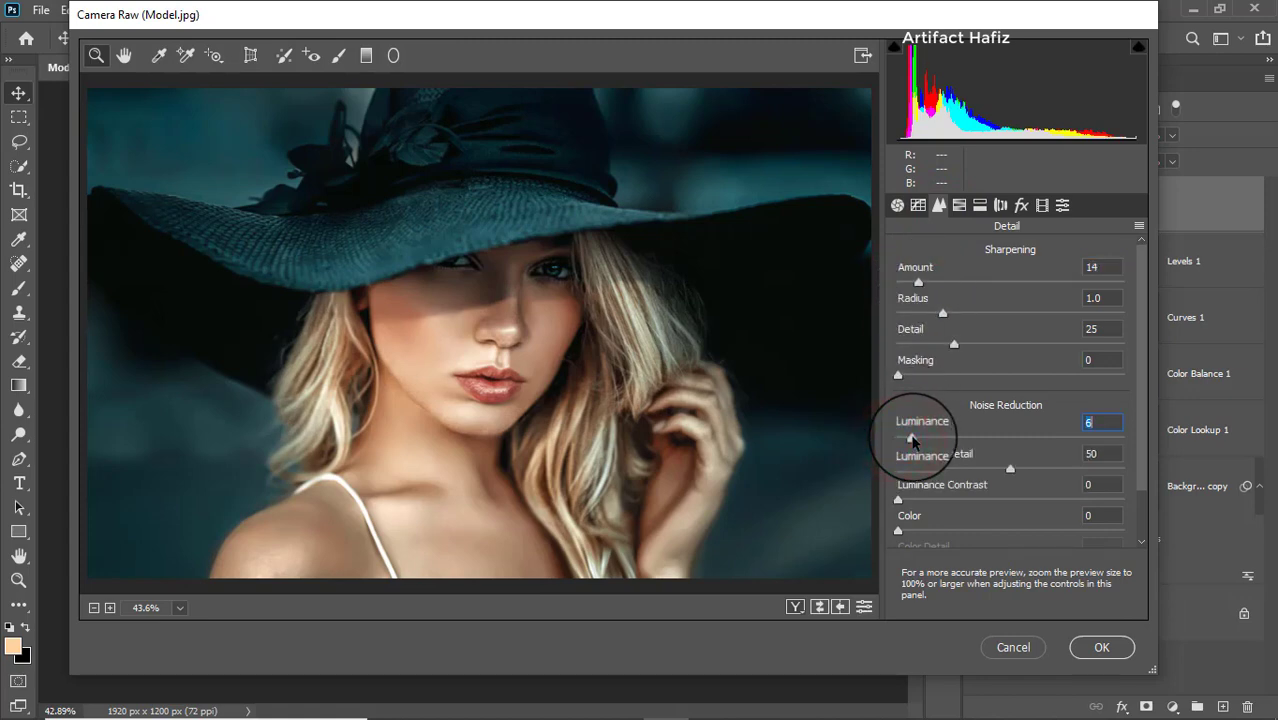
- Lift the point tone curve's black point and raise a highlight point from 187 to 198
click(896, 205)
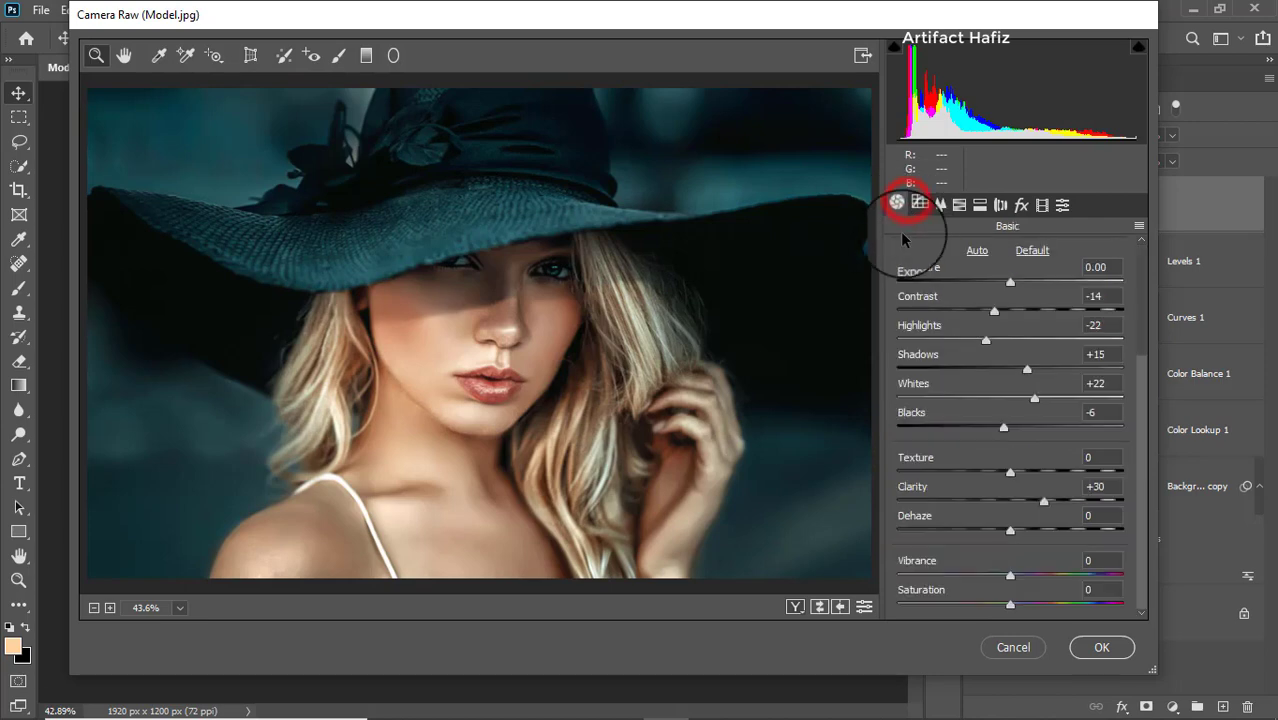
click(917, 207)
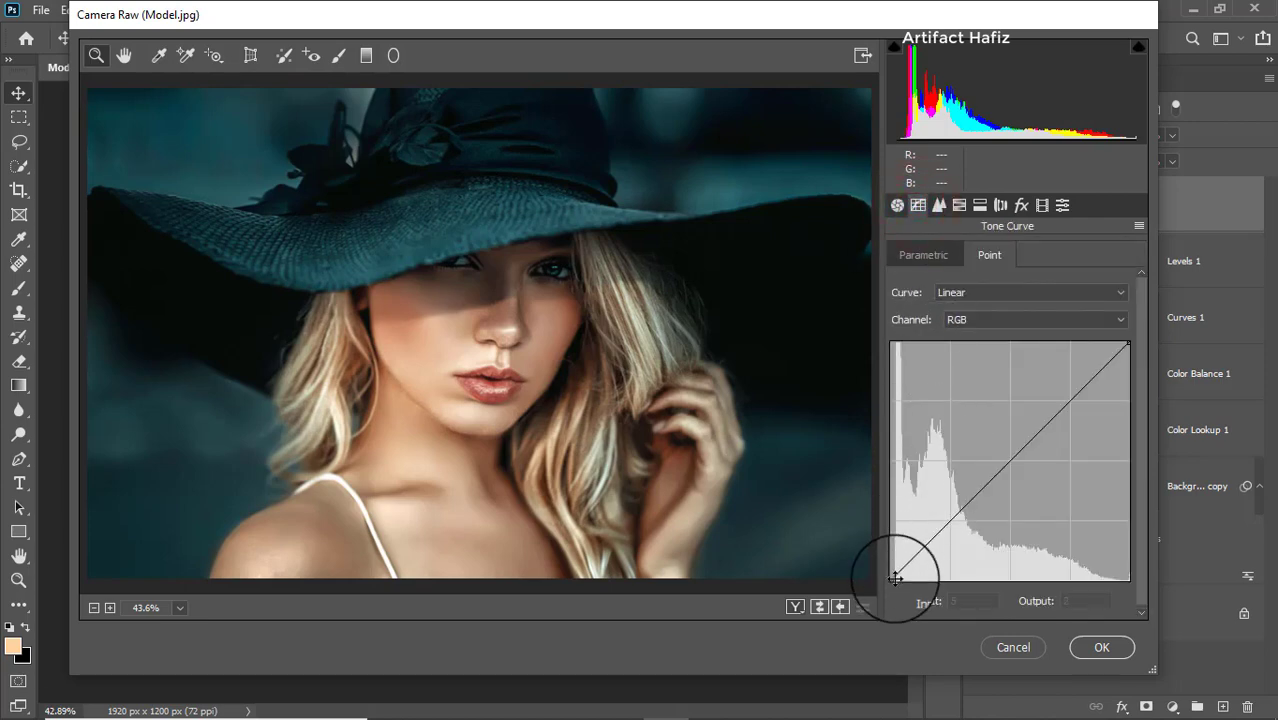
drag(893, 576, 884, 569)
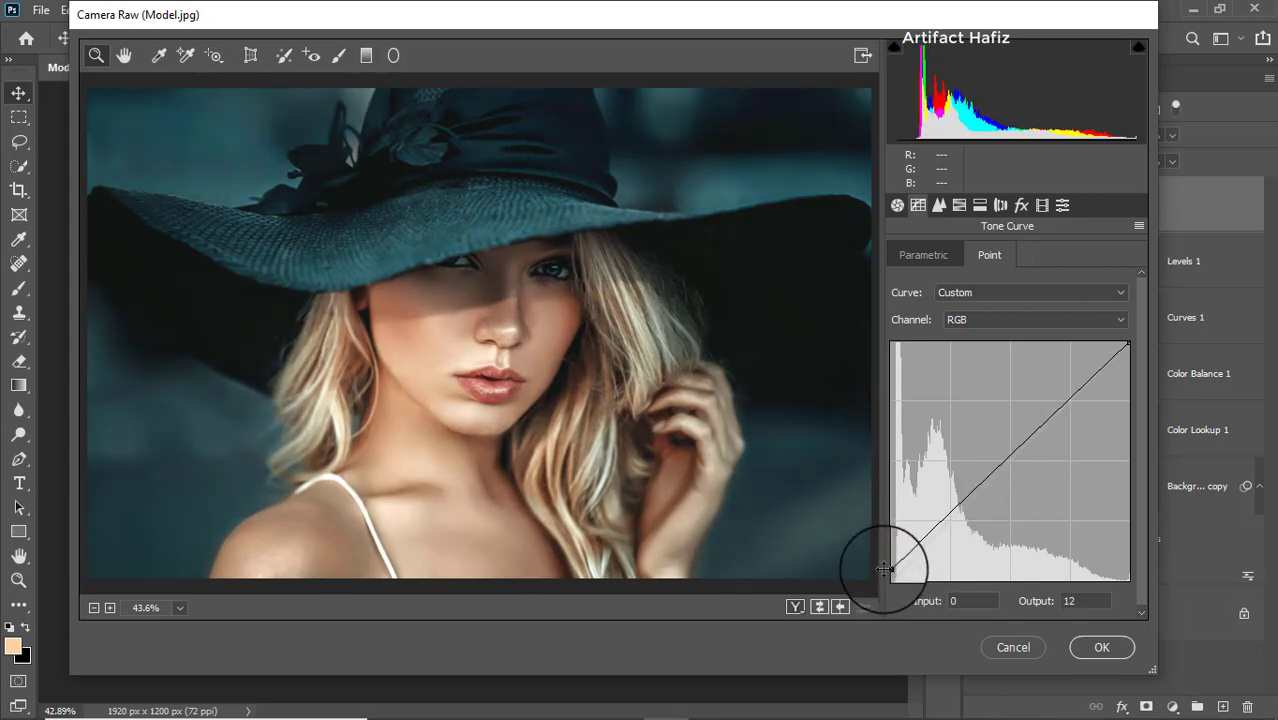
click(951, 520)
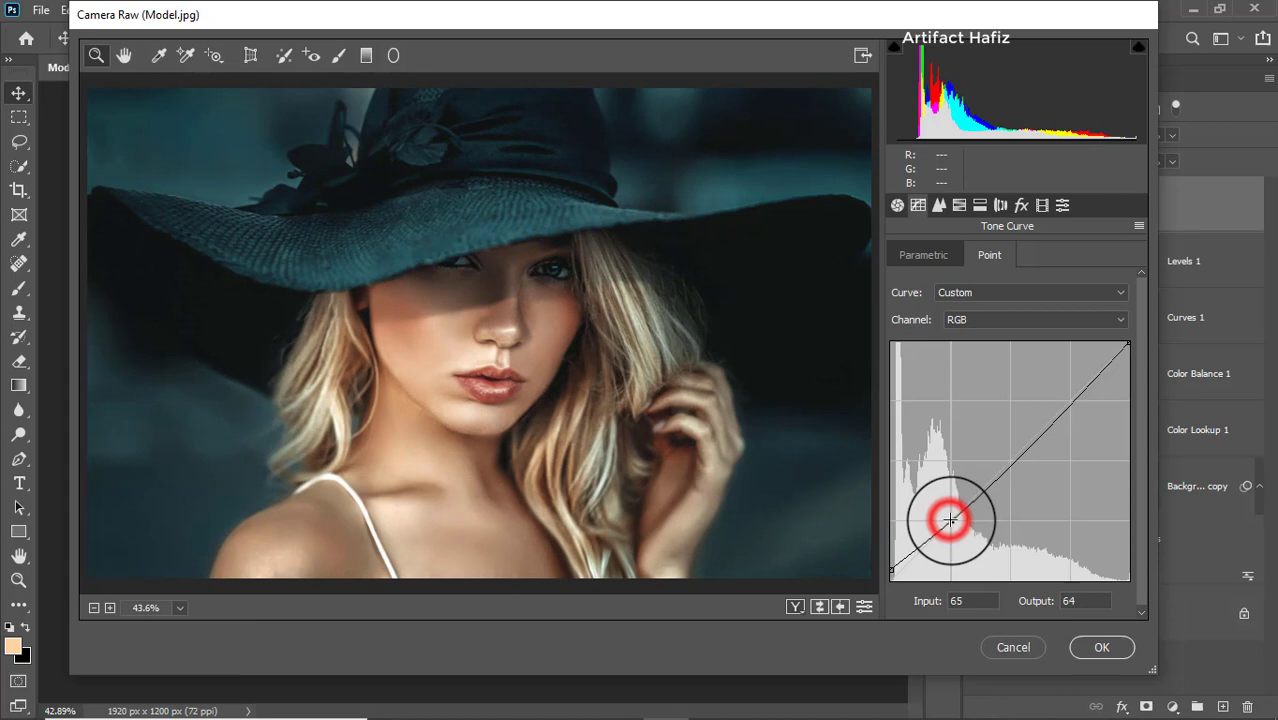
click(1068, 399)
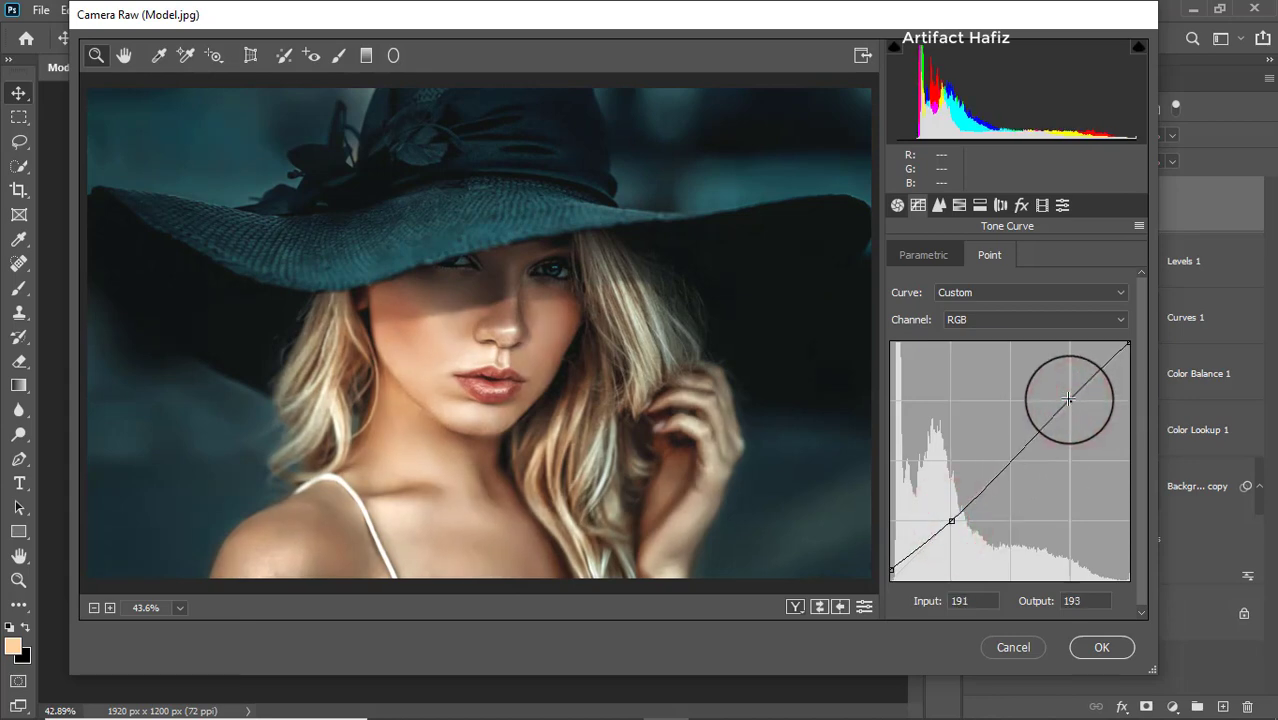
drag(1068, 399, 1064, 395)
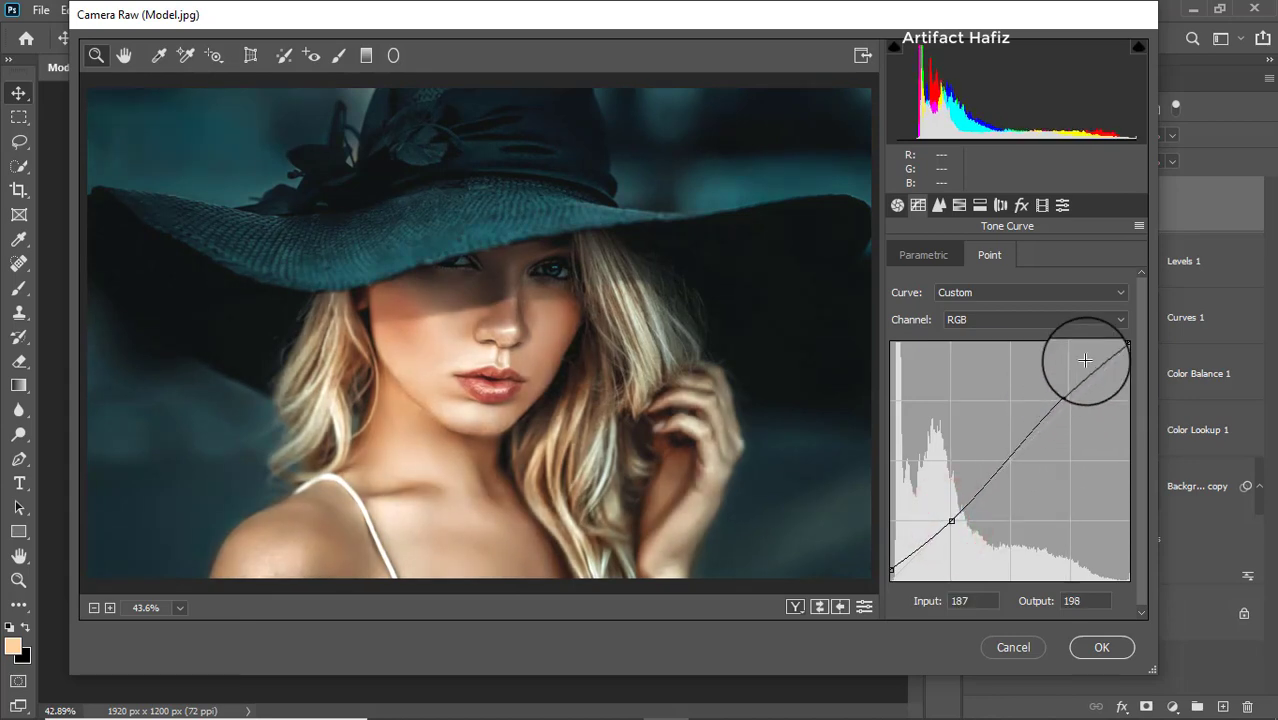
click(1042, 205)
- Calibrate primaries: Red Hue -3/Saturation -28, Green Hue +7, Blue Hue -2/Saturation -10, and apply
drag(1015, 385, 1008, 386)
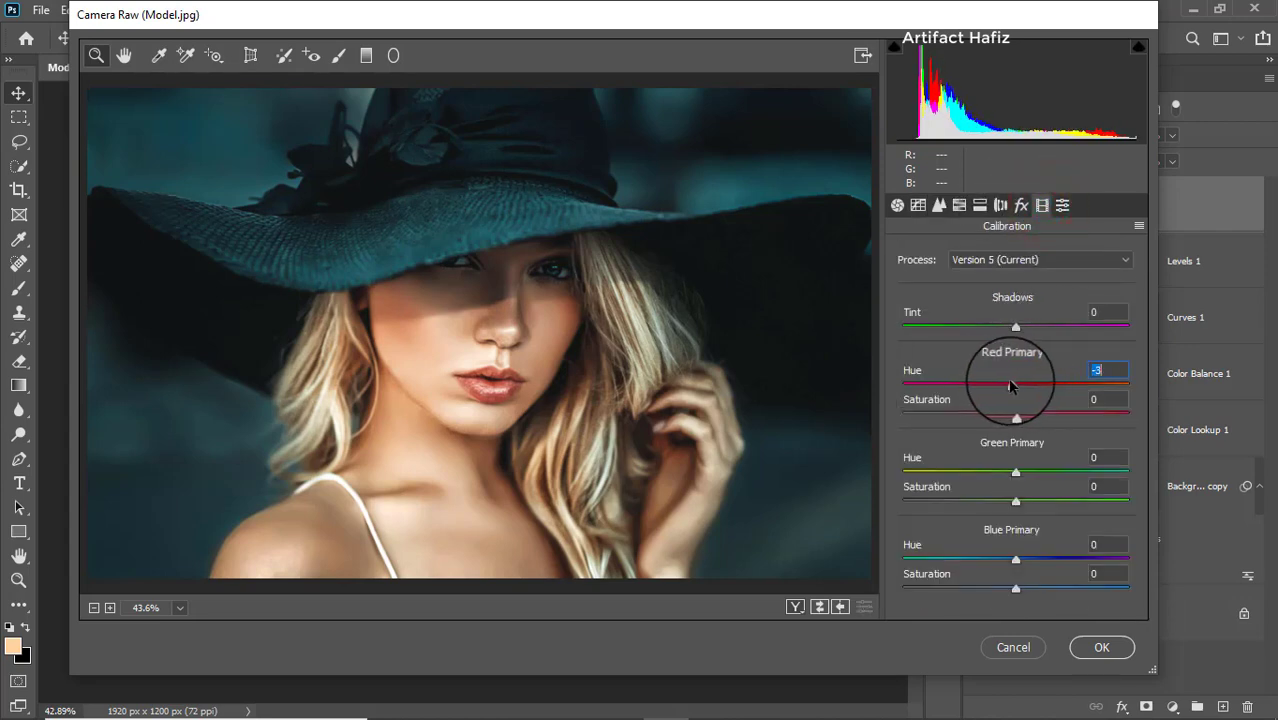
drag(1016, 416, 984, 416)
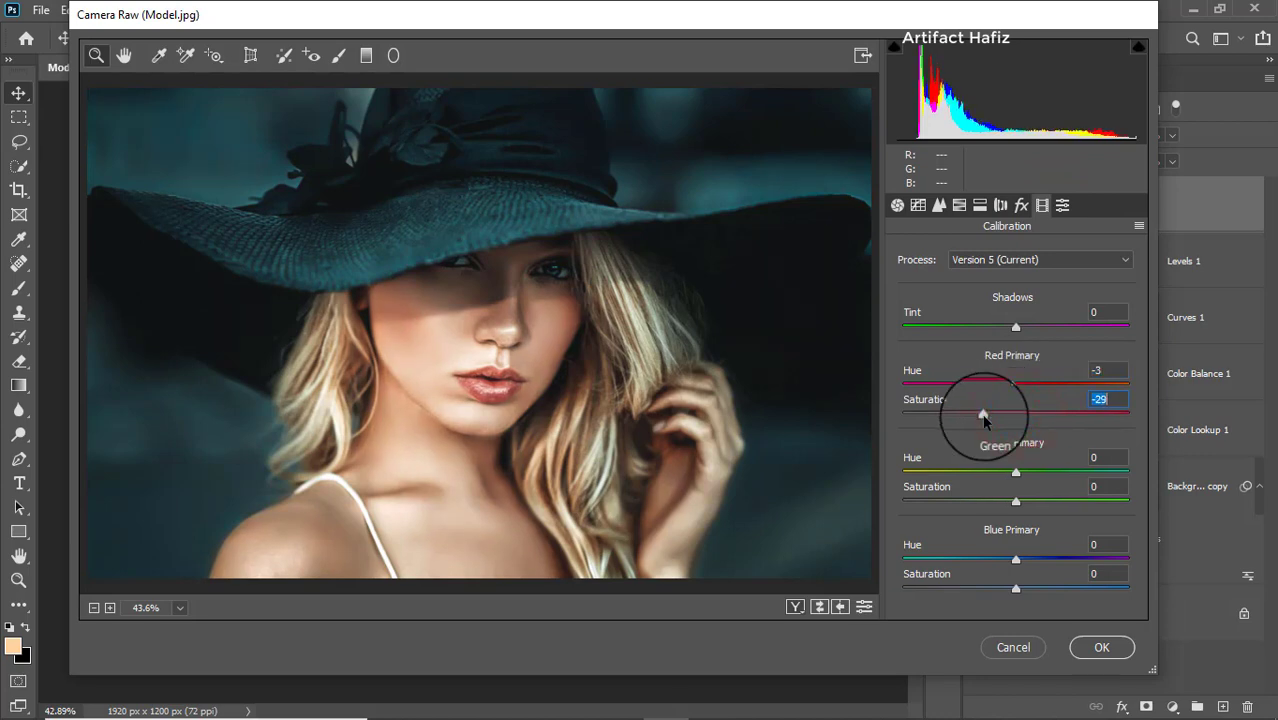
drag(1016, 471, 1023, 472)
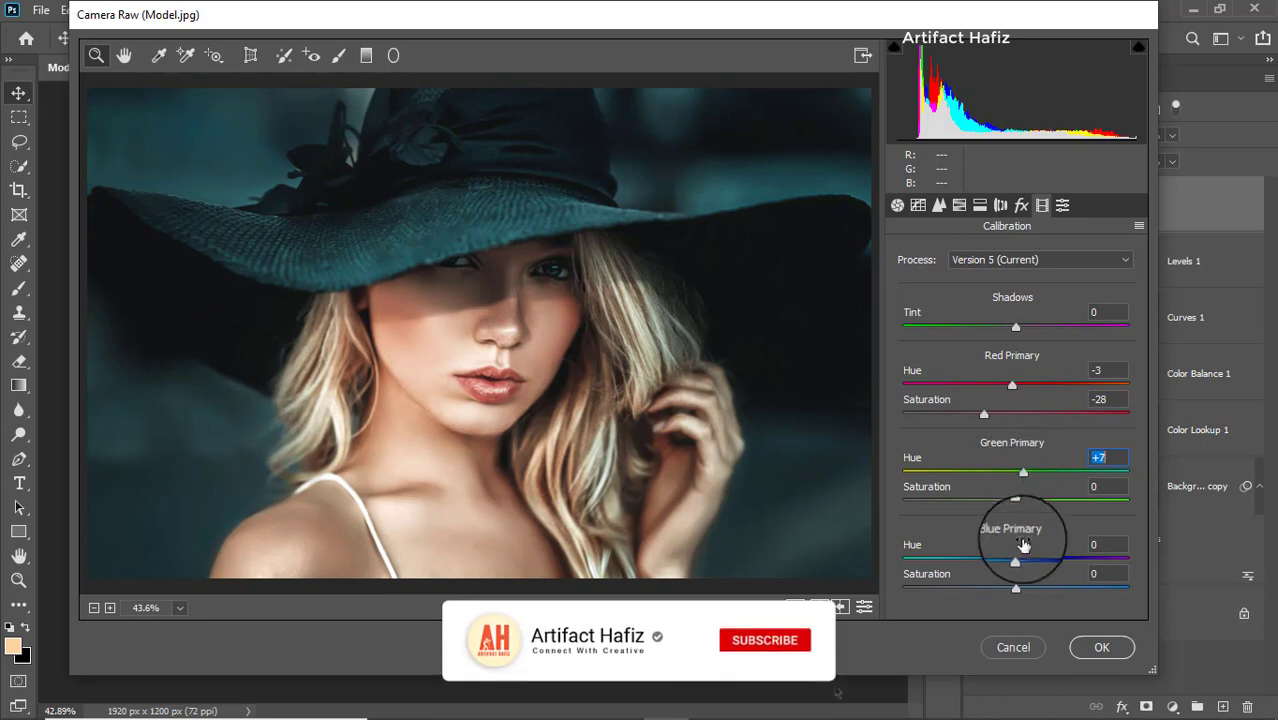
drag(1016, 560, 1012, 560)
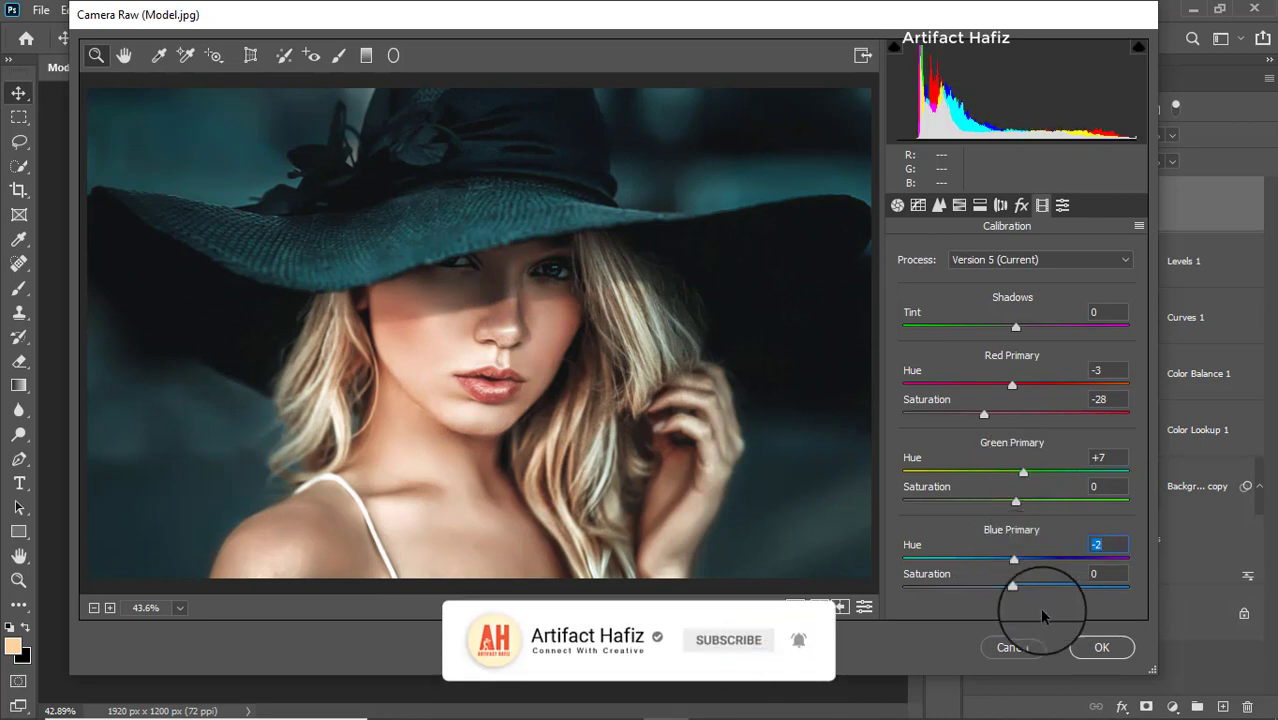
drag(1016, 590, 1008, 593)
click(1101, 647)
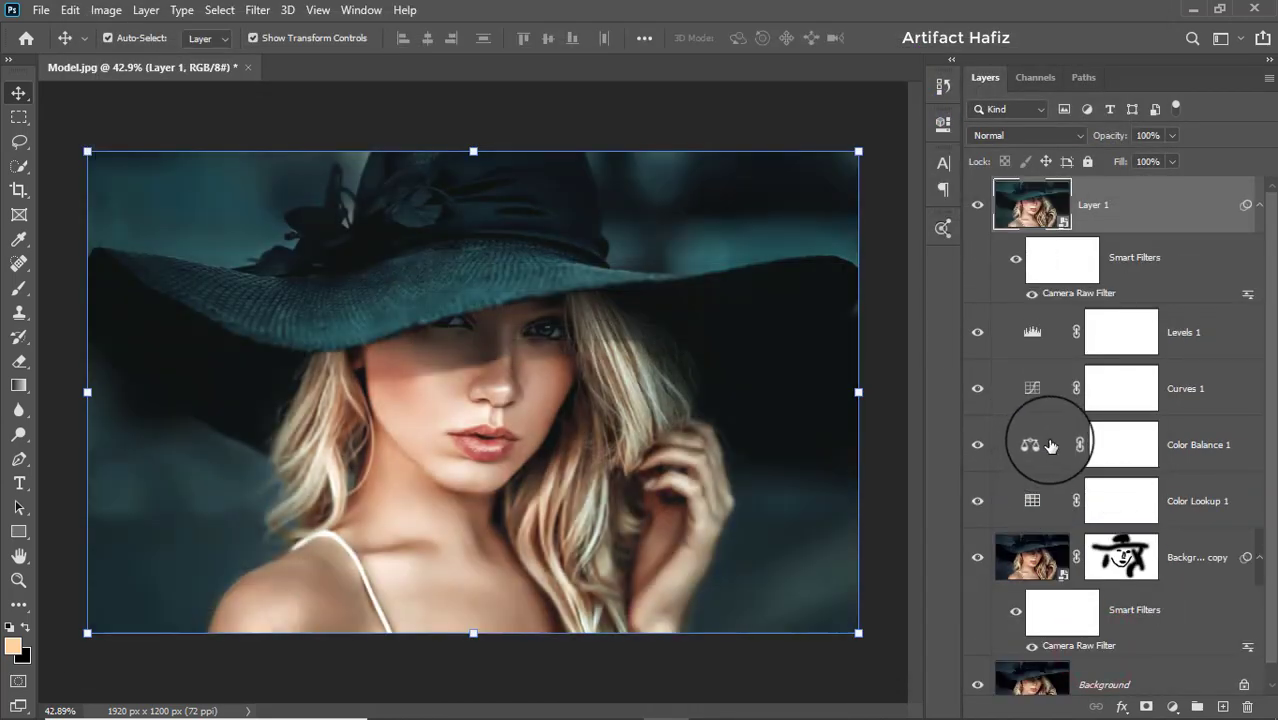
scroll(1050, 448, down, 1)
alt+click(976, 666)
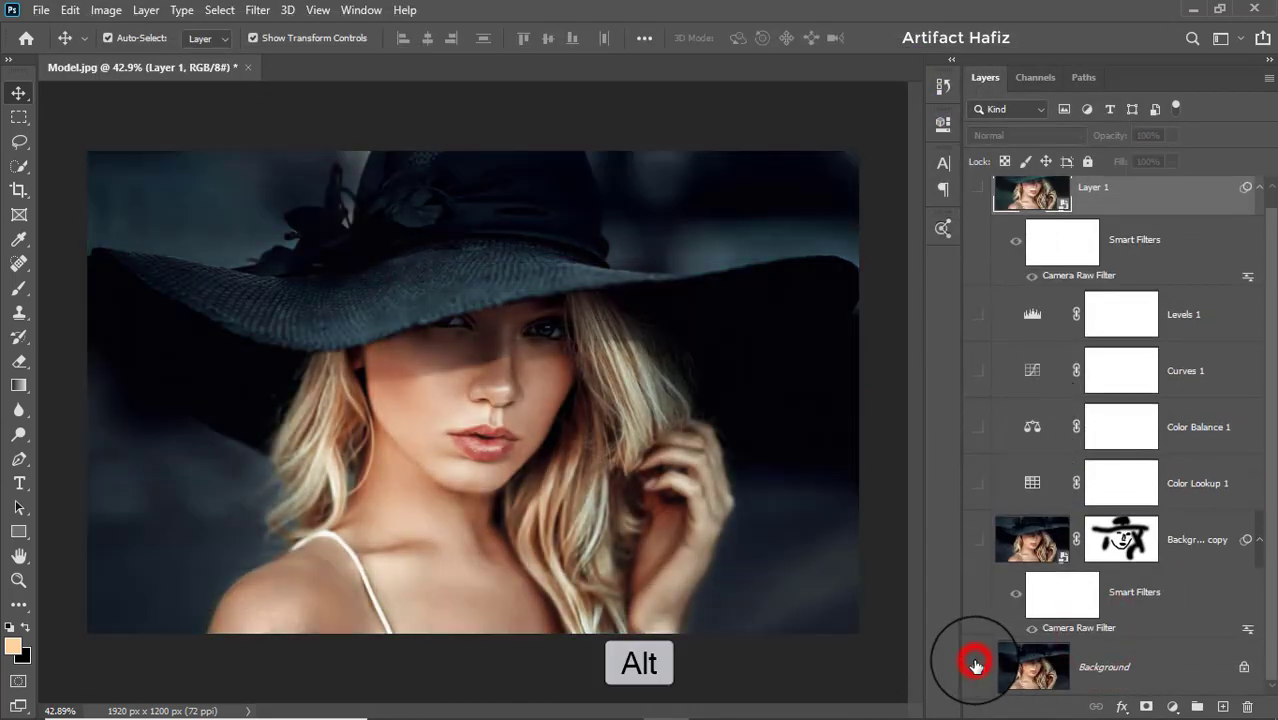
alt+click(976, 666)
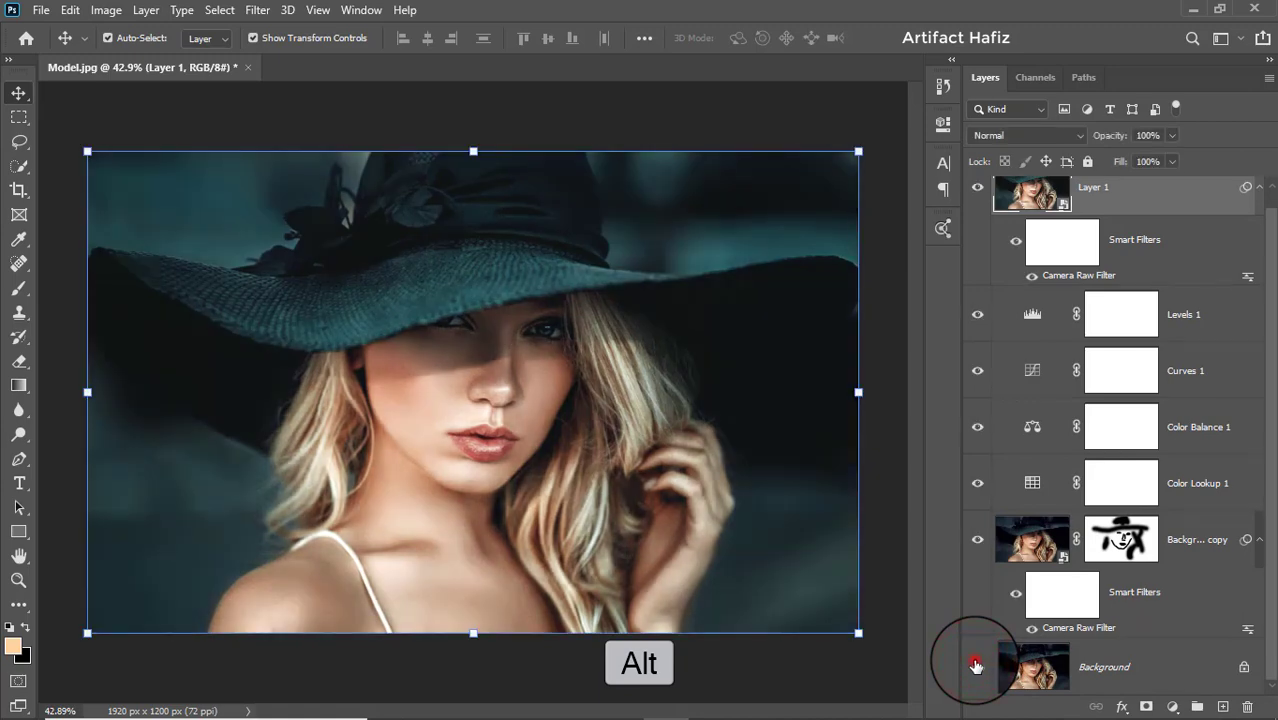
alt+click(976, 666)
alt+click(976, 666)
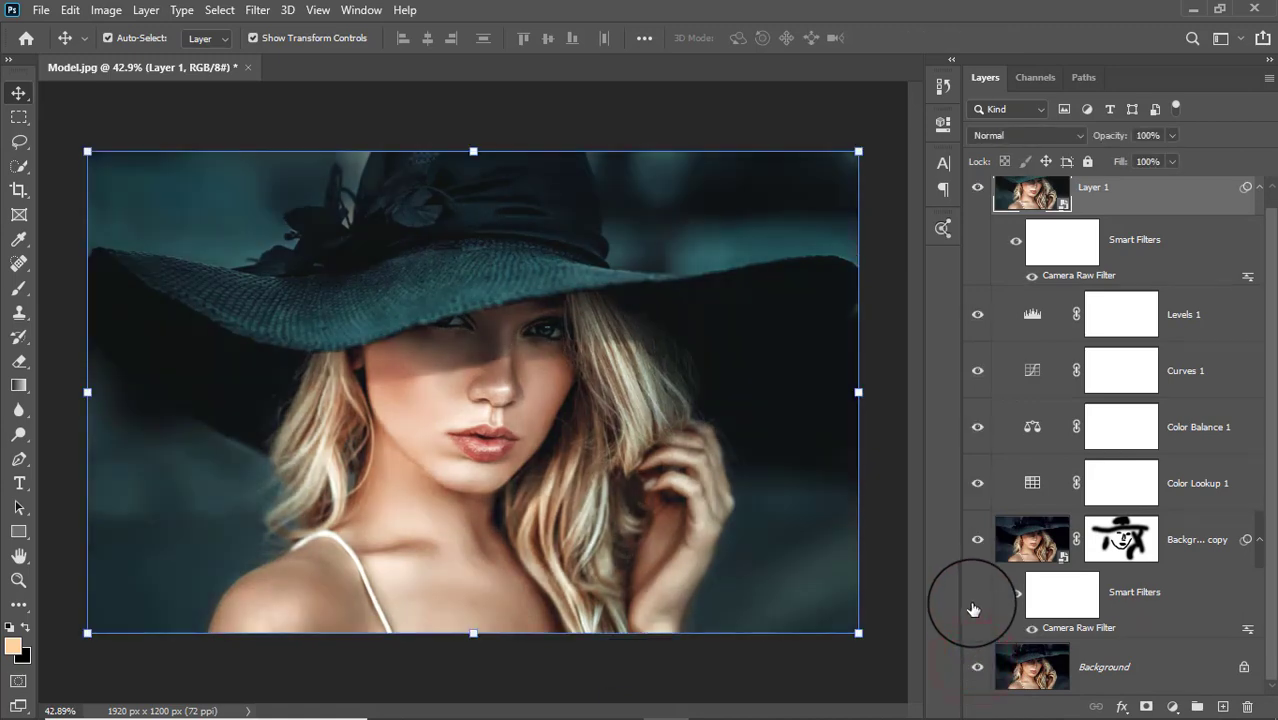